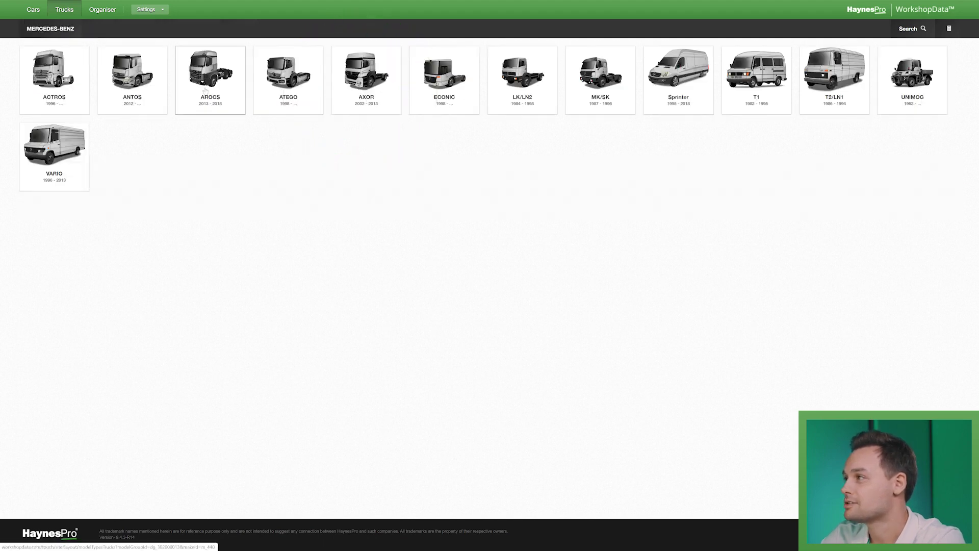
# Open the Mercedes-Benz AROCS model and view its ID location information, including the equipment codes.
pyautogui.click(211, 77)
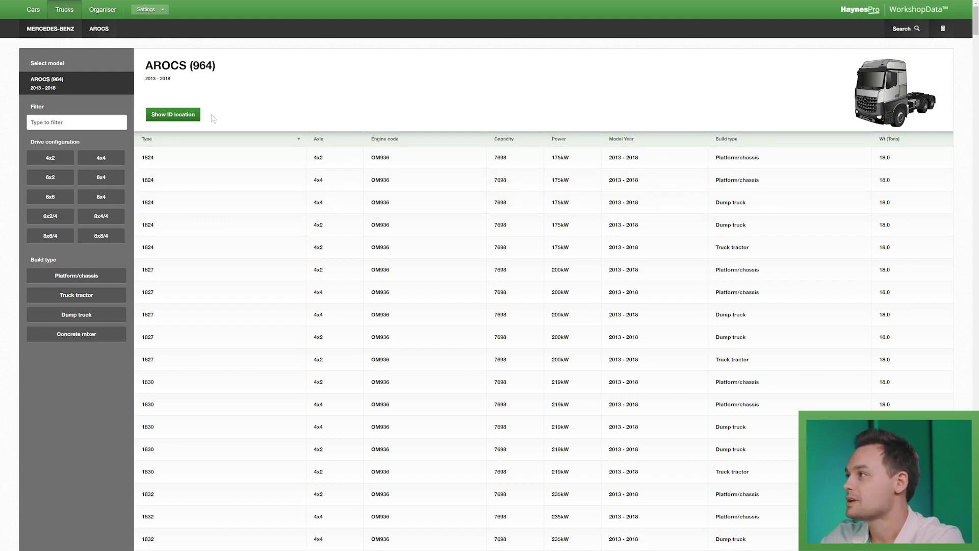
pyautogui.click(174, 115)
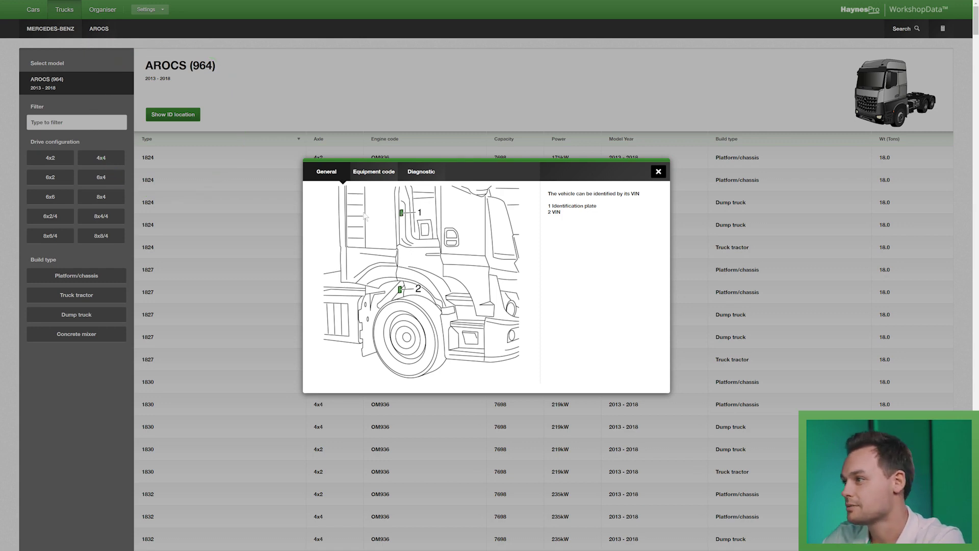
pyautogui.click(374, 171)
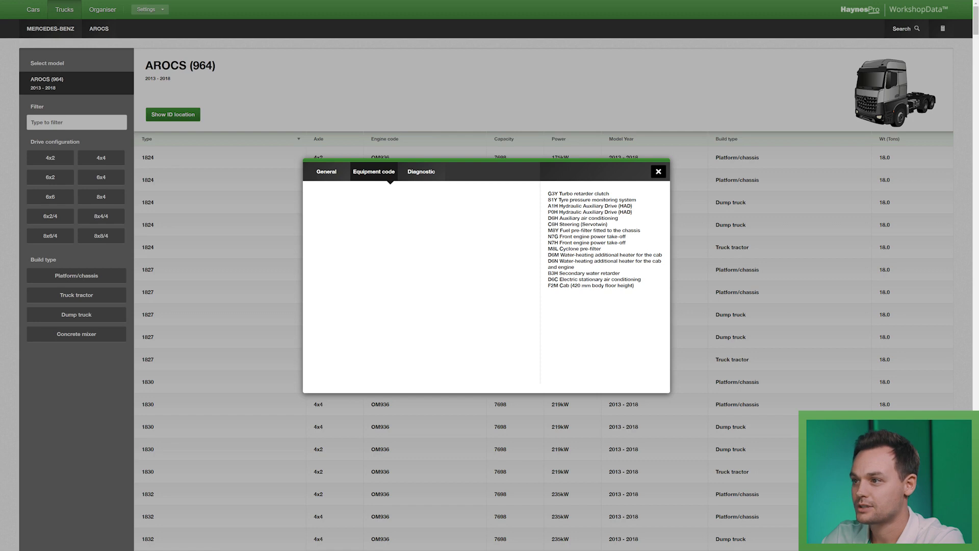
pyautogui.click(658, 172)
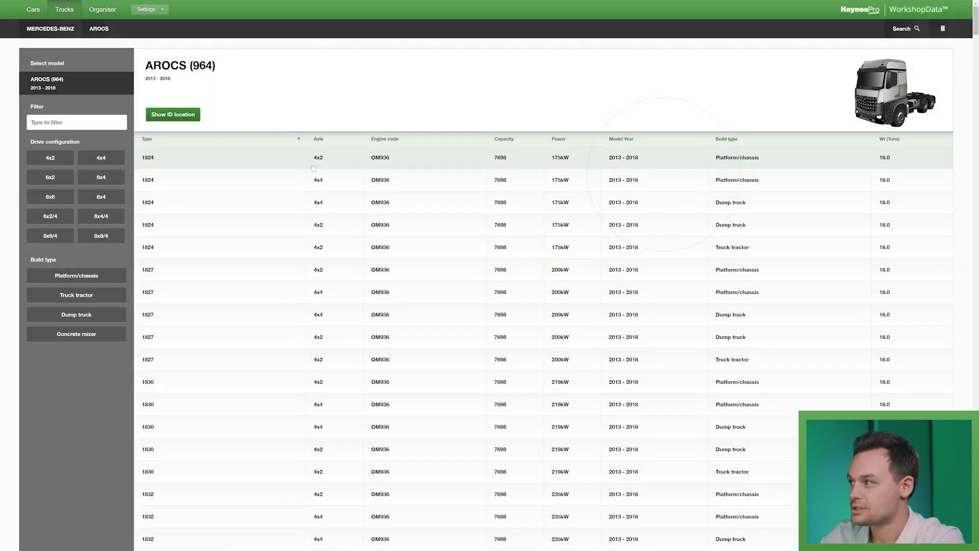
# Open the overview of the 1824 4x2 Platform/chassis truck without choosing axle types, and view its maintenance schedule choices.
pyautogui.click(244, 159)
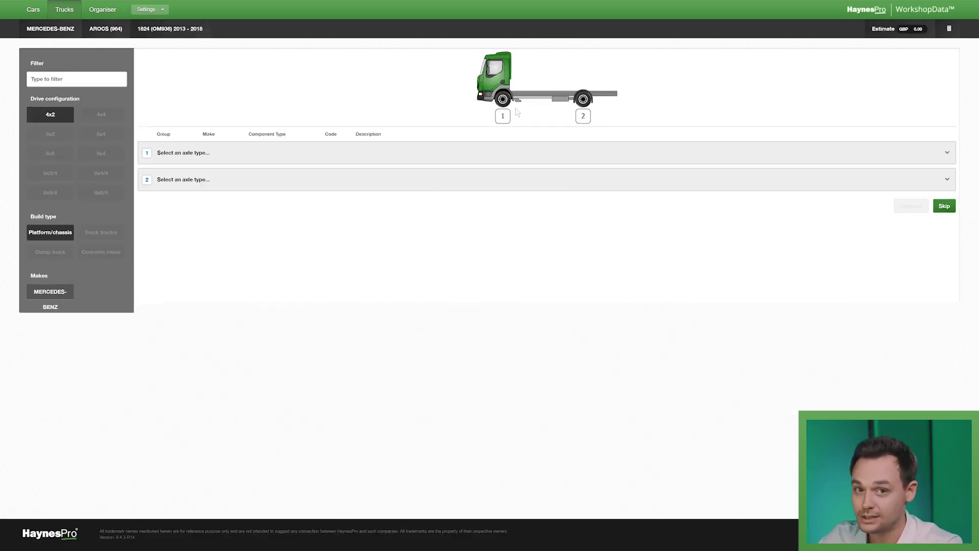
pyautogui.click(943, 206)
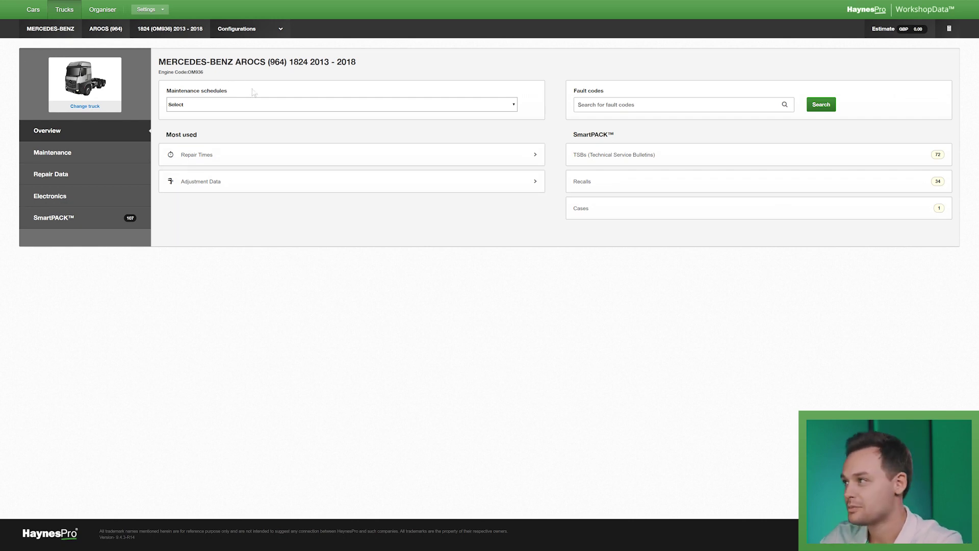
pyautogui.click(207, 106)
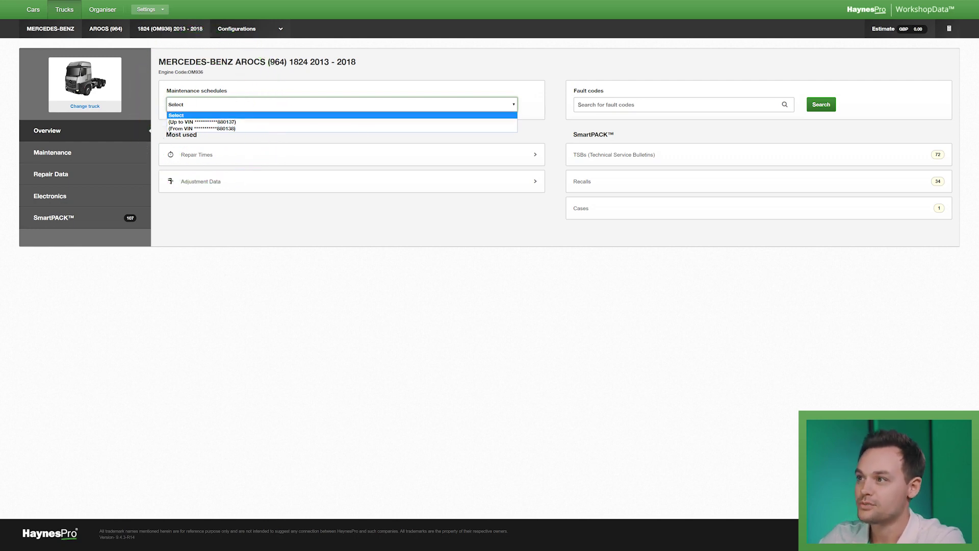
pyautogui.click(663, 104)
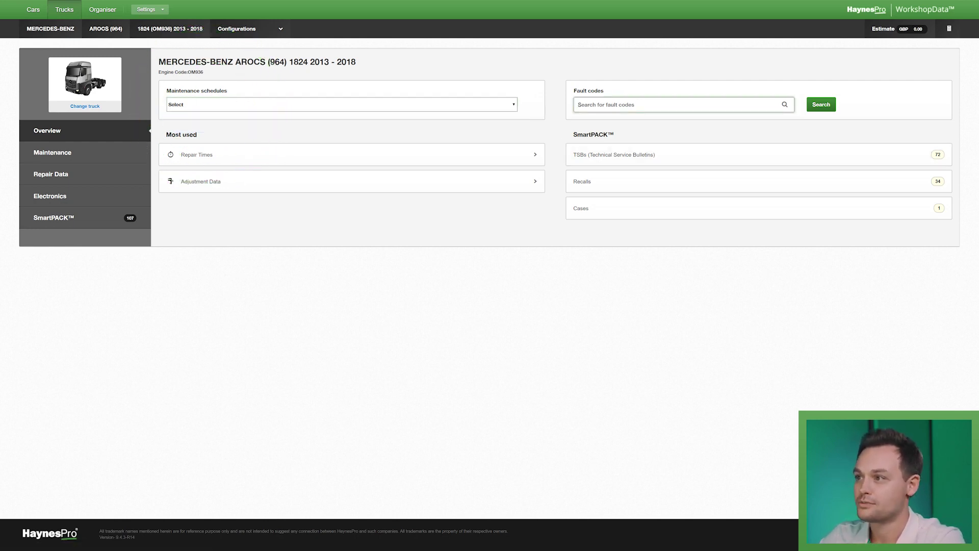
# Open the "Every 12 months" maintenance schedule for the "Up to VIN" range and add the diesel particulate filter renewal as additional work.
pyautogui.click(68, 153)
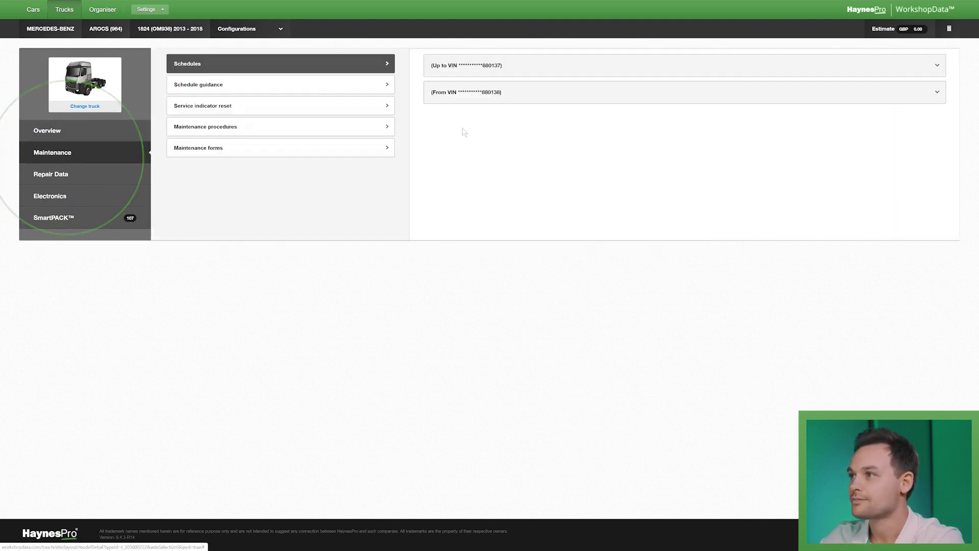
pyautogui.click(529, 65)
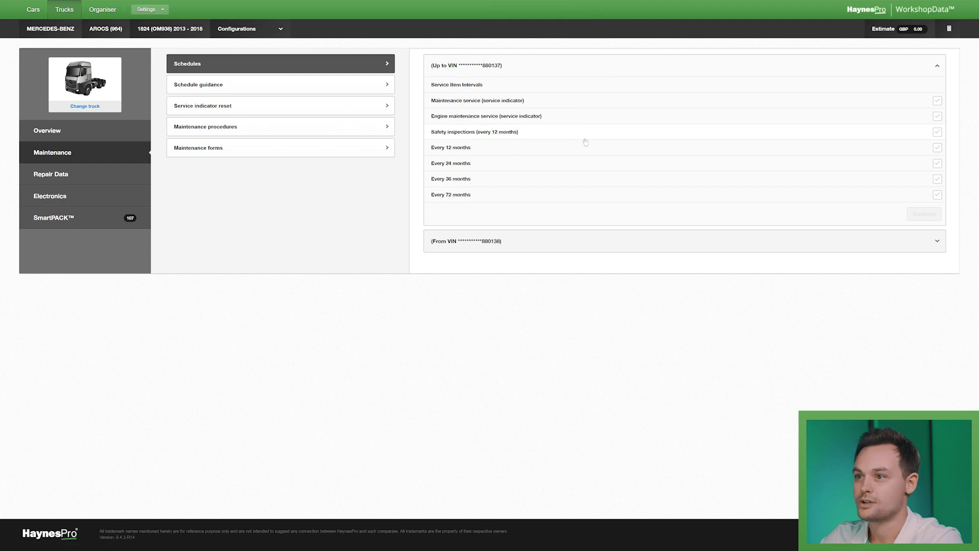
pyautogui.click(937, 147)
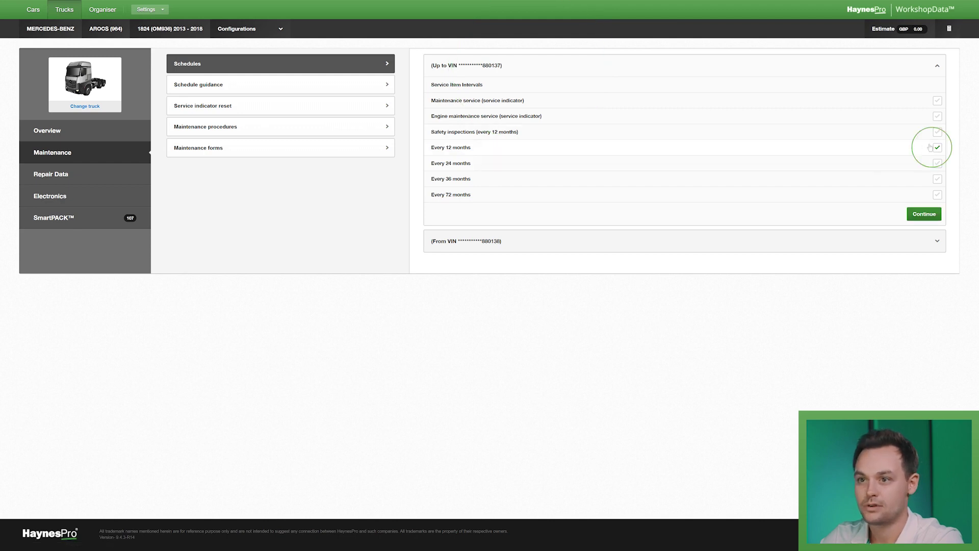
pyautogui.click(916, 214)
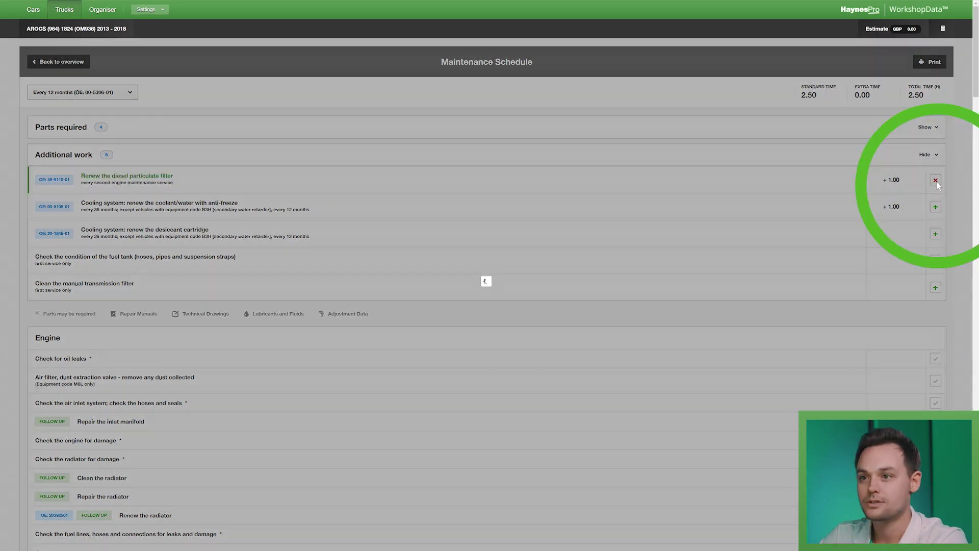
pyautogui.click(936, 181)
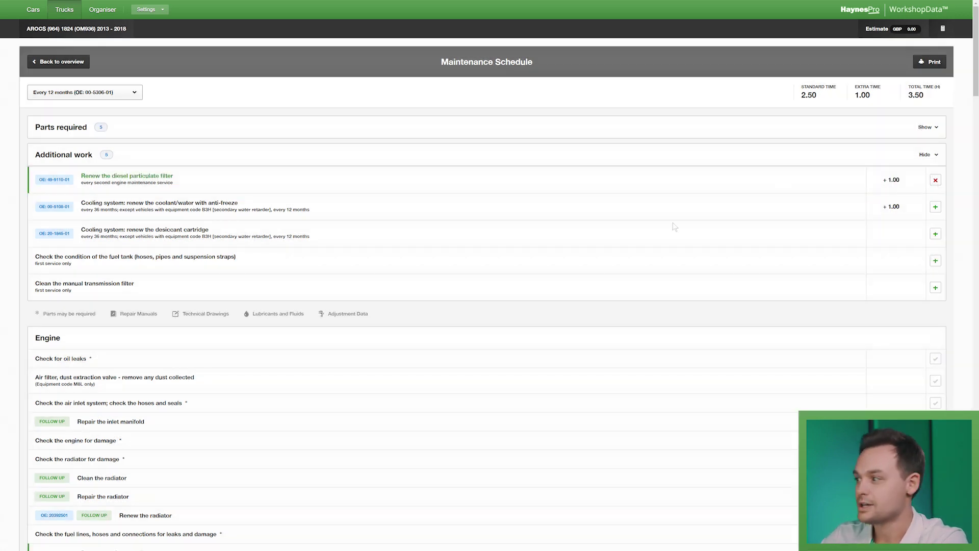
# View the enlarged drain plug location image for the manual transmission oil renewal in the maintenance schedule.
pyautogui.scroll(-15, 507, 249)
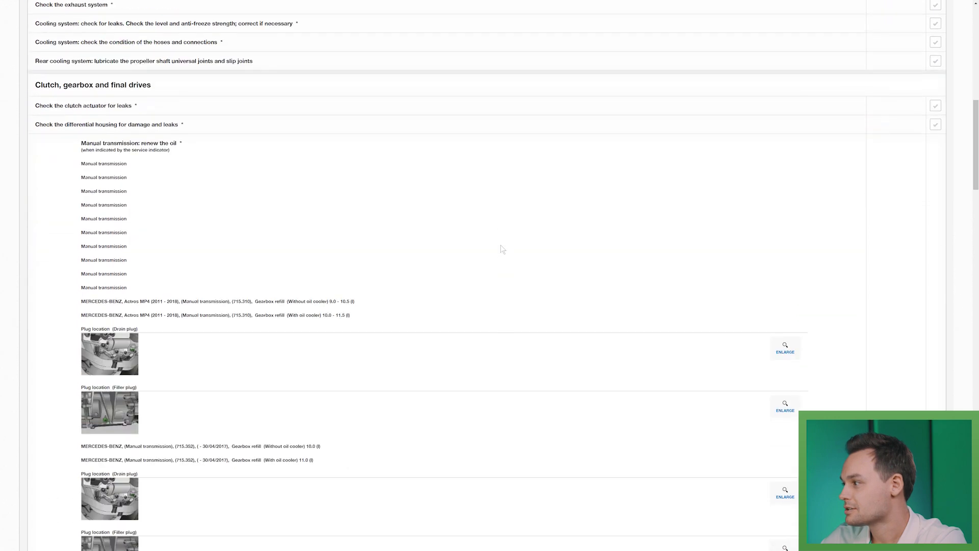
pyautogui.click(99, 208)
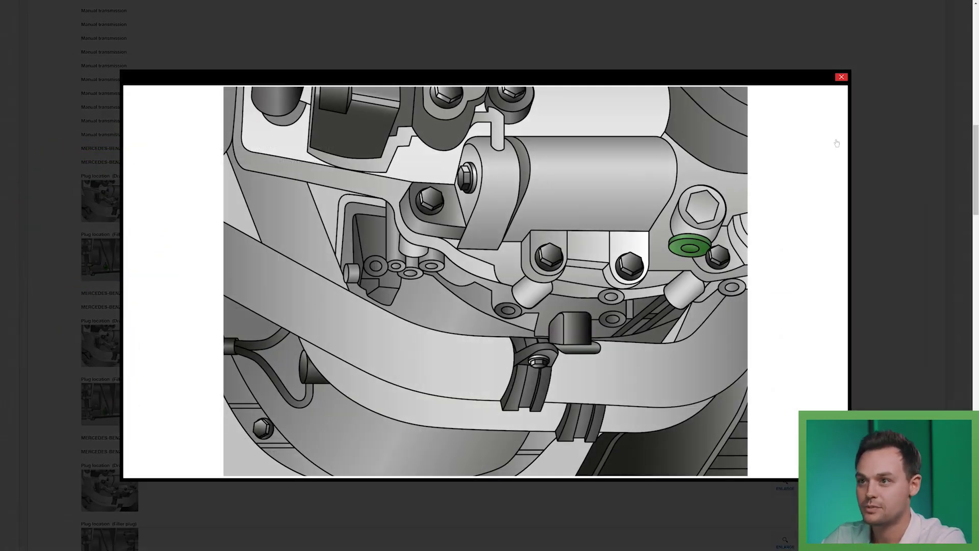
pyautogui.click(841, 77)
# Review the remaining schedule items and view the service indicator reset procedure under Electrical System.
pyautogui.scroll(-20, 652, 204)
pyautogui.scroll(-7, 651, 217)
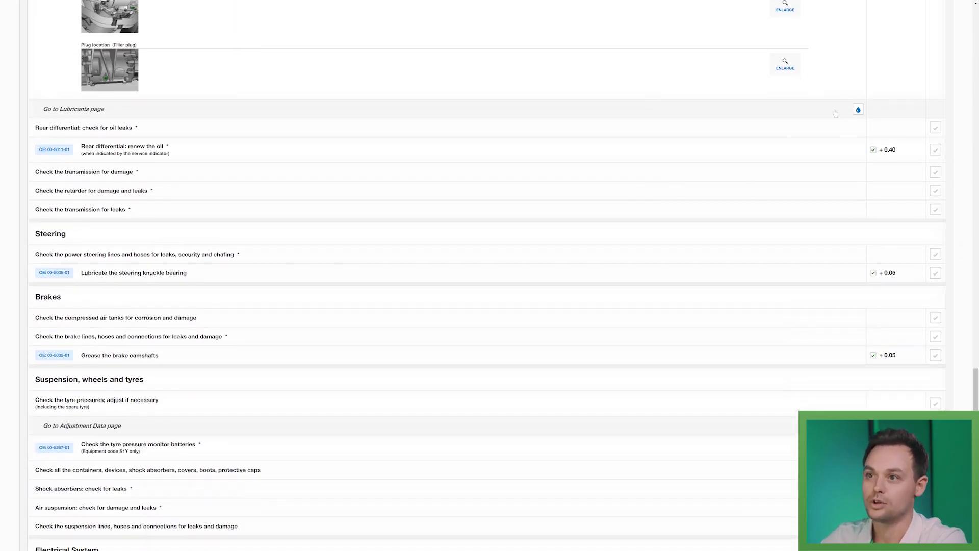
pyautogui.scroll(-4, 763, 276)
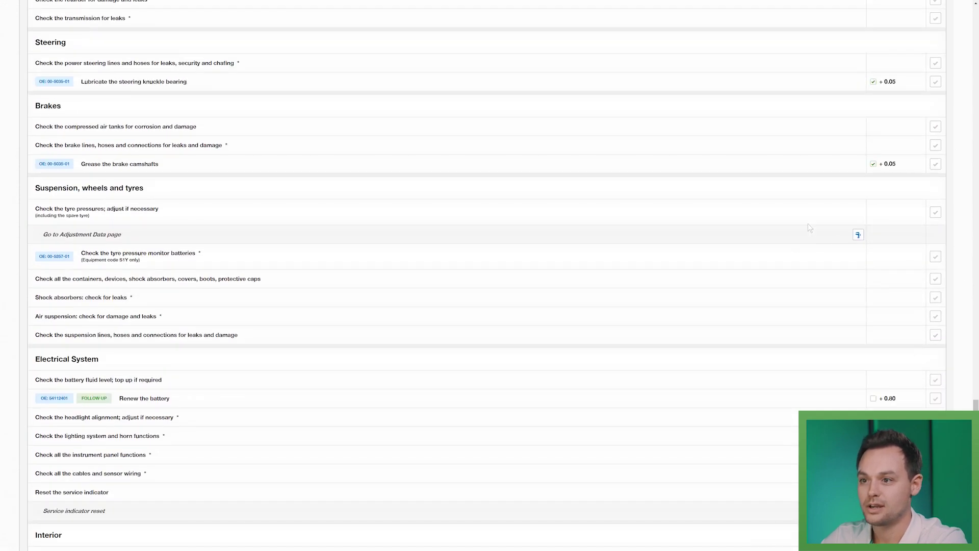
pyautogui.scroll(-4, 795, 277)
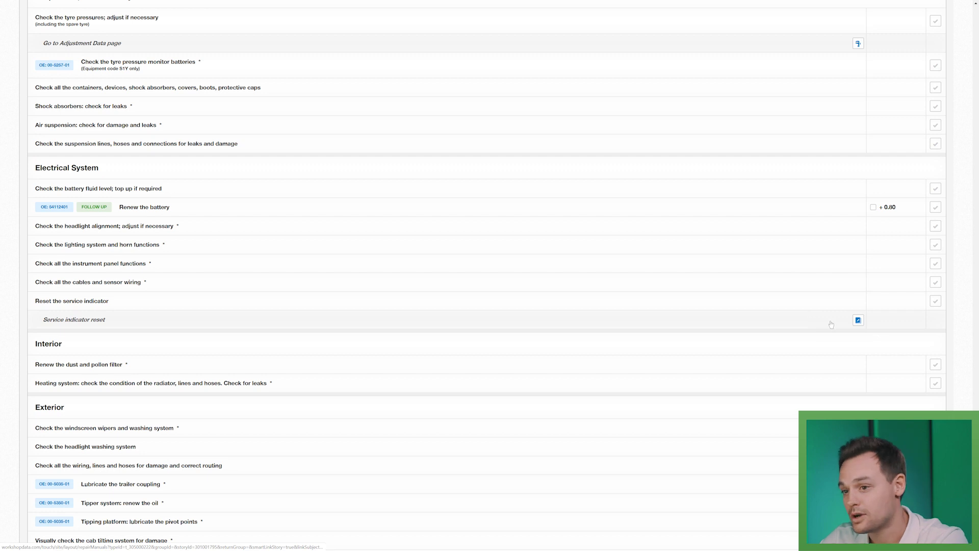
pyautogui.click(858, 320)
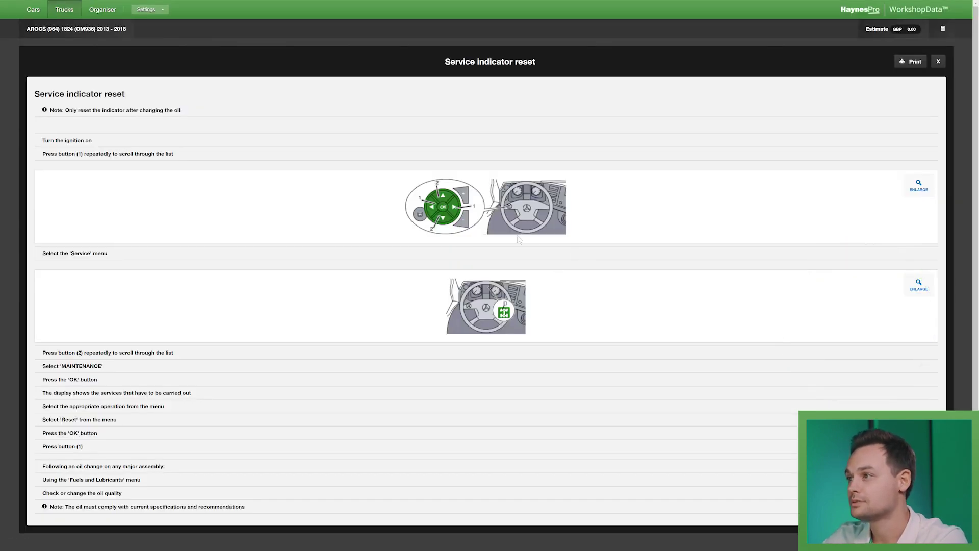
pyautogui.click(939, 62)
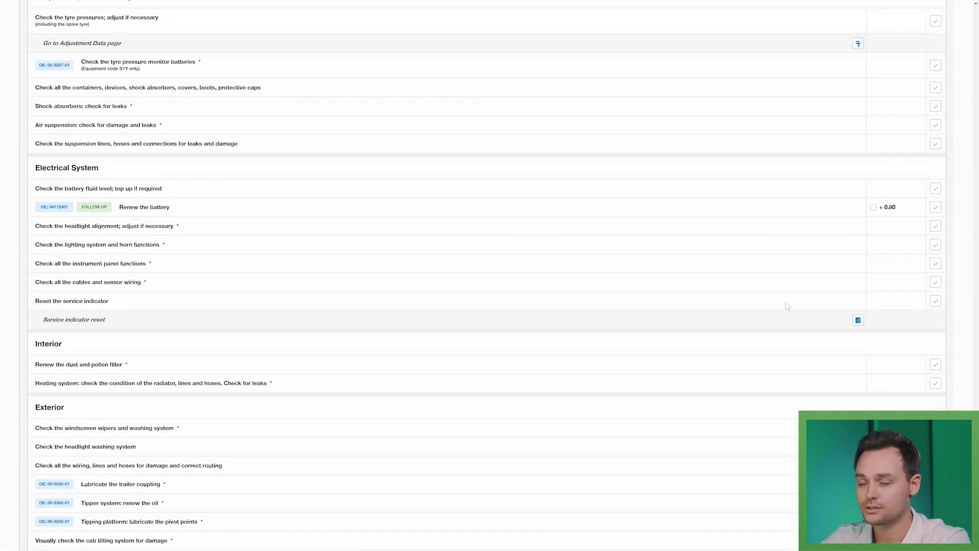
# Finish with the maintenance schedule and return to the truck's overview page.
pyautogui.scroll(20, 766, 313)
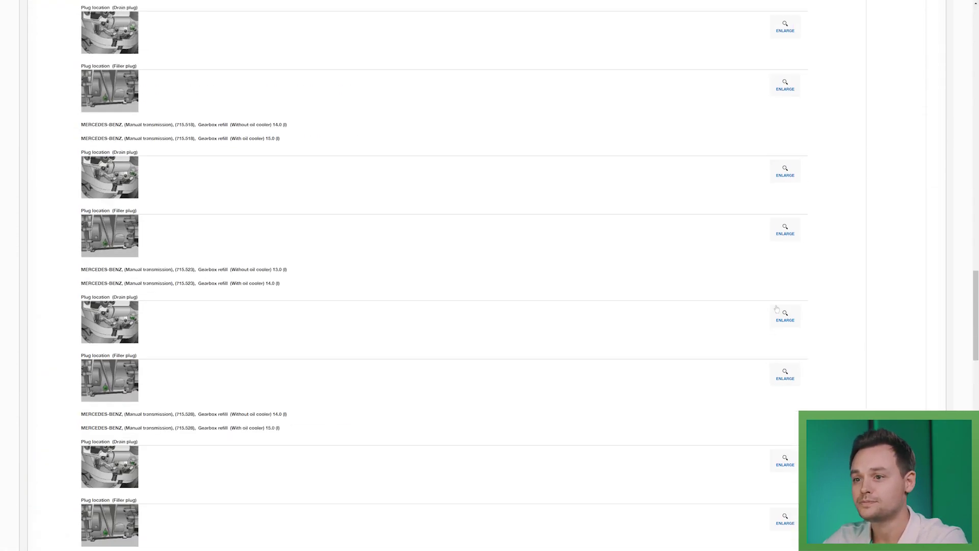
pyautogui.scroll(20, 767, 315)
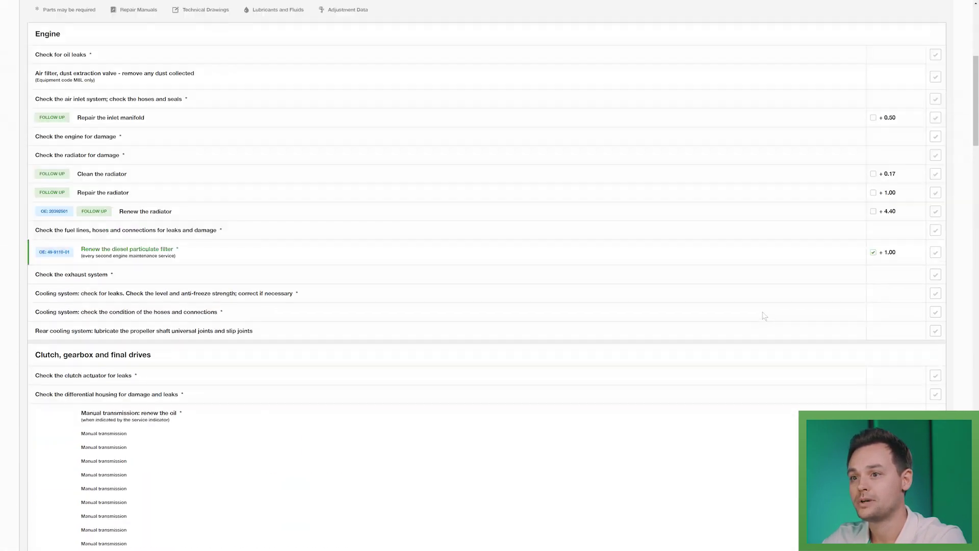
pyautogui.click(918, 63)
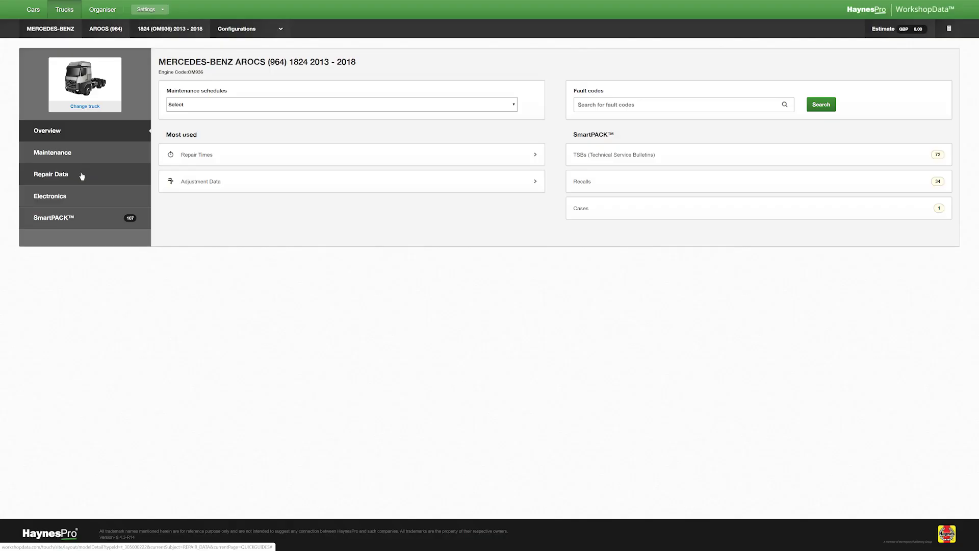
# Add the "Renew the coolant pump" job from the Cooling system repair times.
pyautogui.click(80, 174)
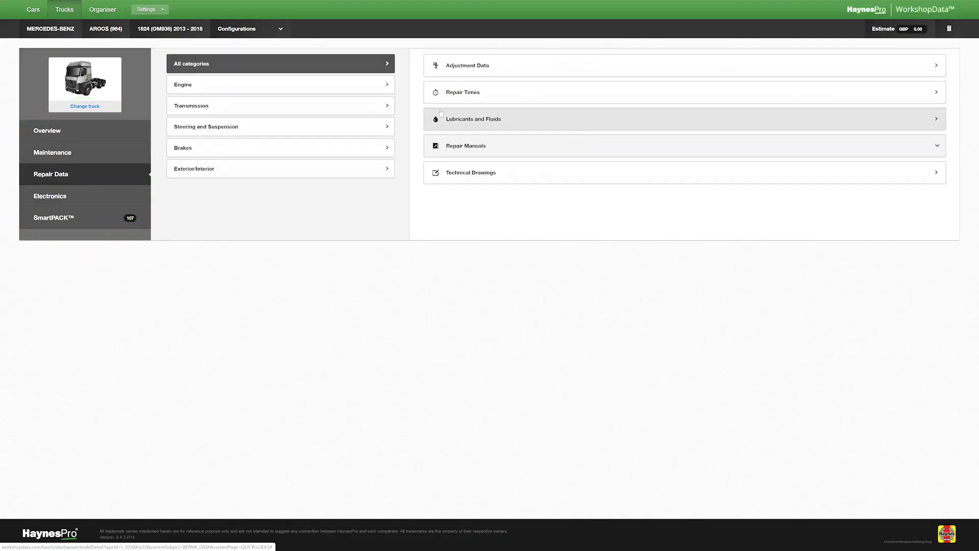
pyautogui.click(460, 95)
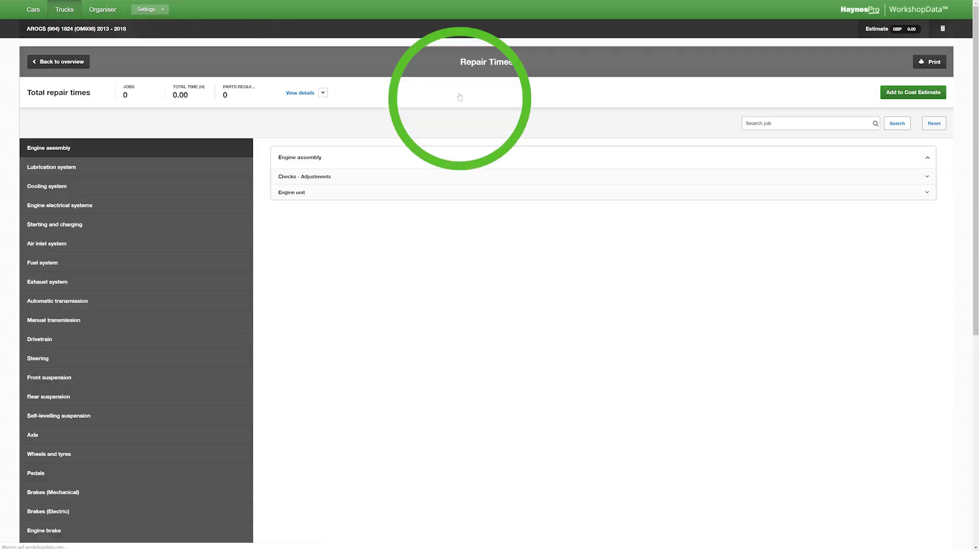
pyautogui.click(61, 186)
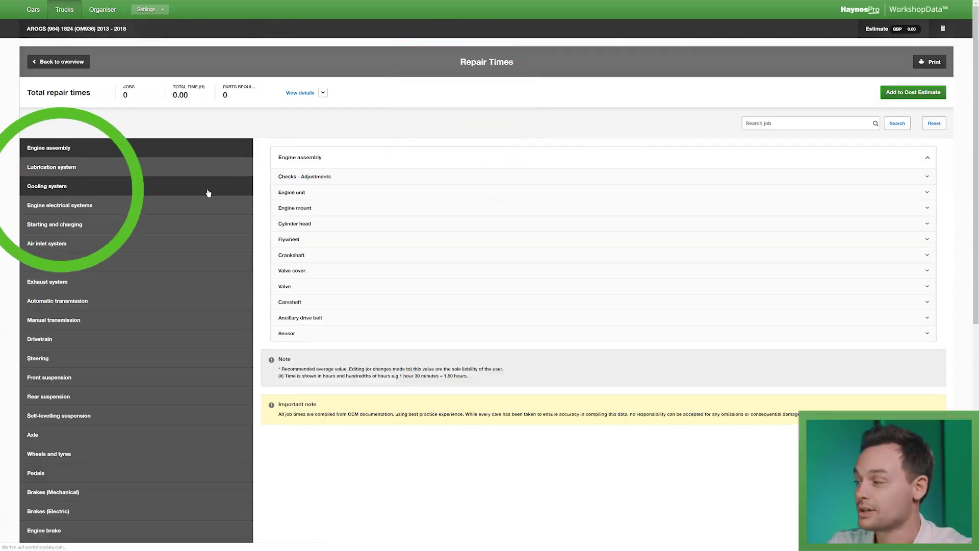
pyautogui.click(315, 240)
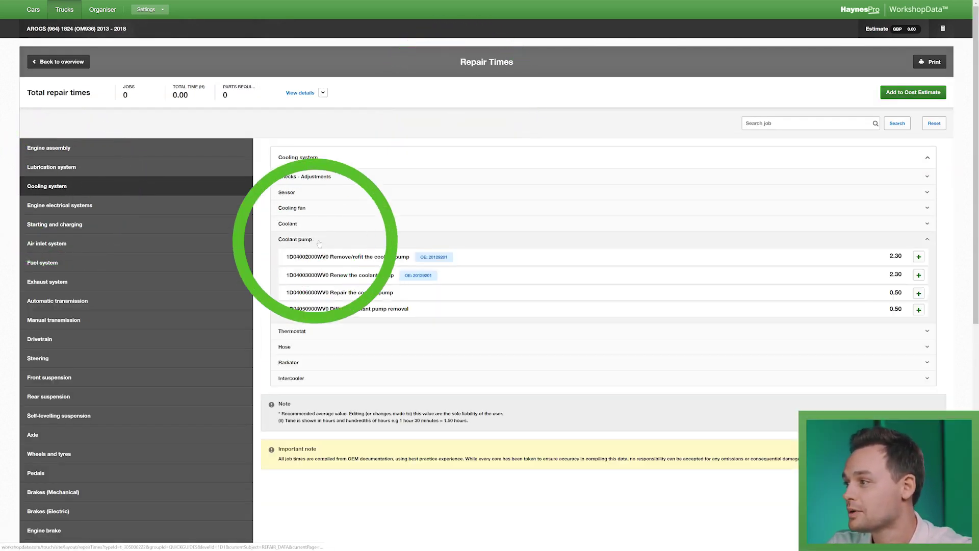
pyautogui.click(918, 275)
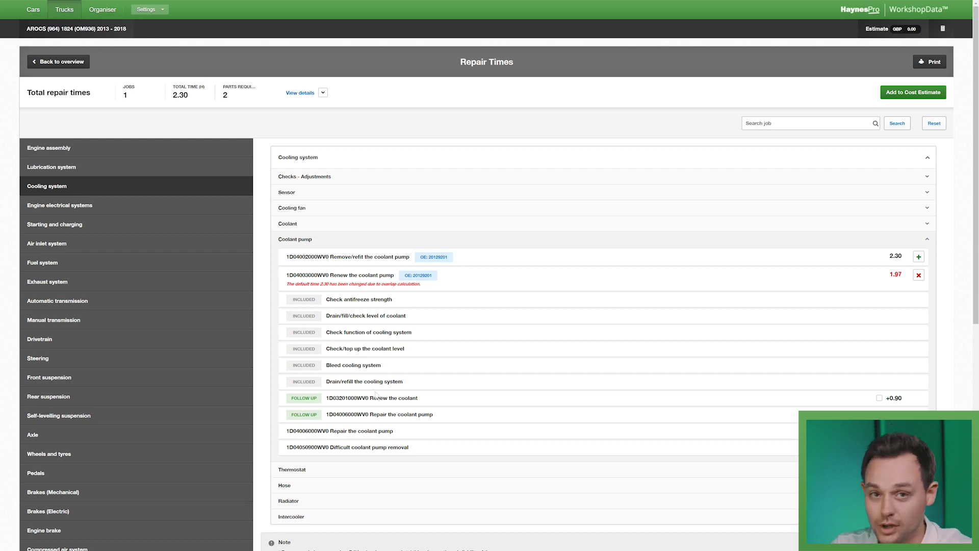
# Open the "Valve clearance: check/adjust" repair manual and read through its diagrams and adjustment instructions.
pyautogui.click(42, 63)
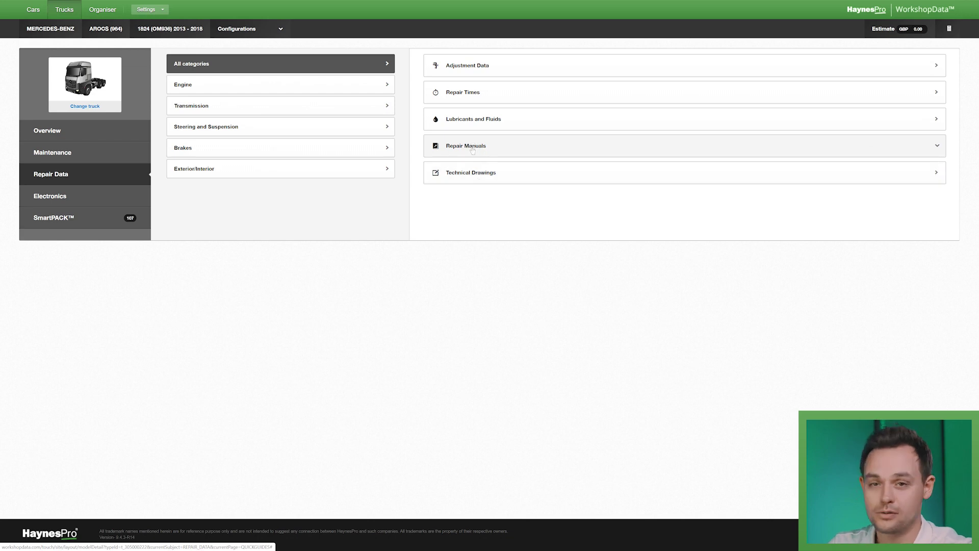
pyautogui.click(473, 148)
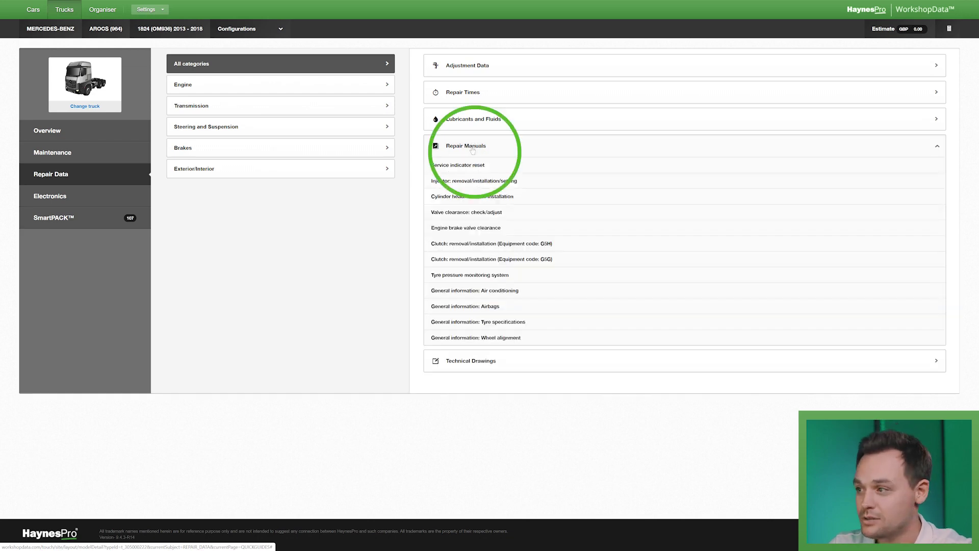
pyautogui.click(487, 212)
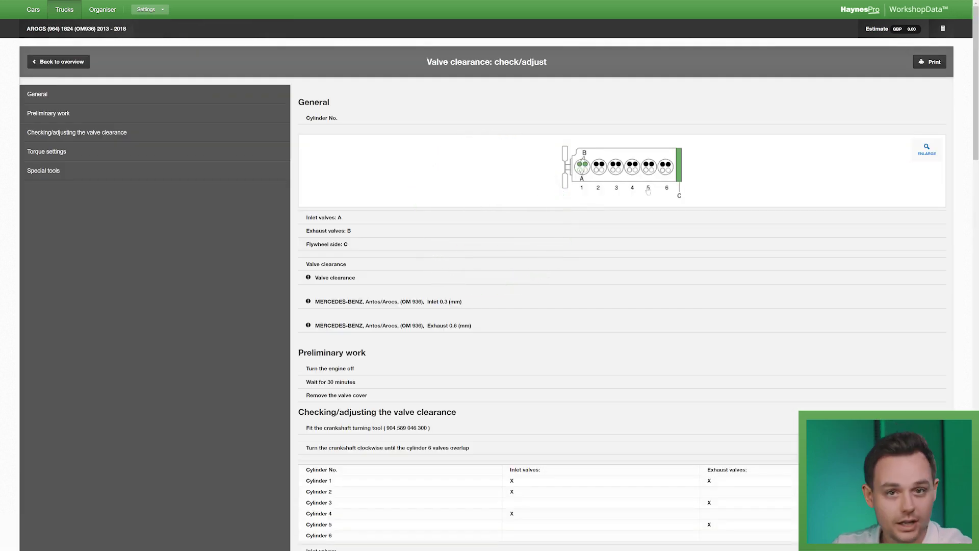
pyautogui.scroll(-9, 578, 258)
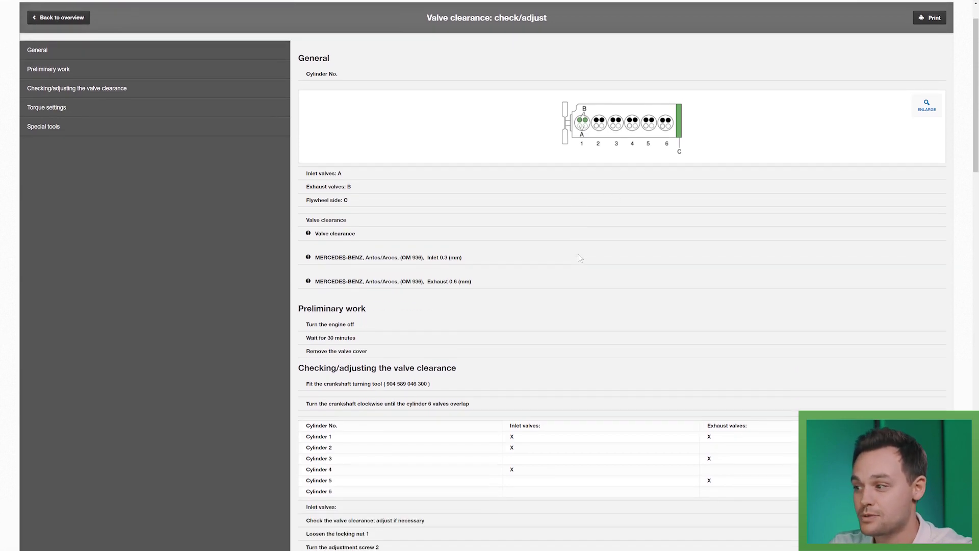
pyautogui.scroll(10, 638, 241)
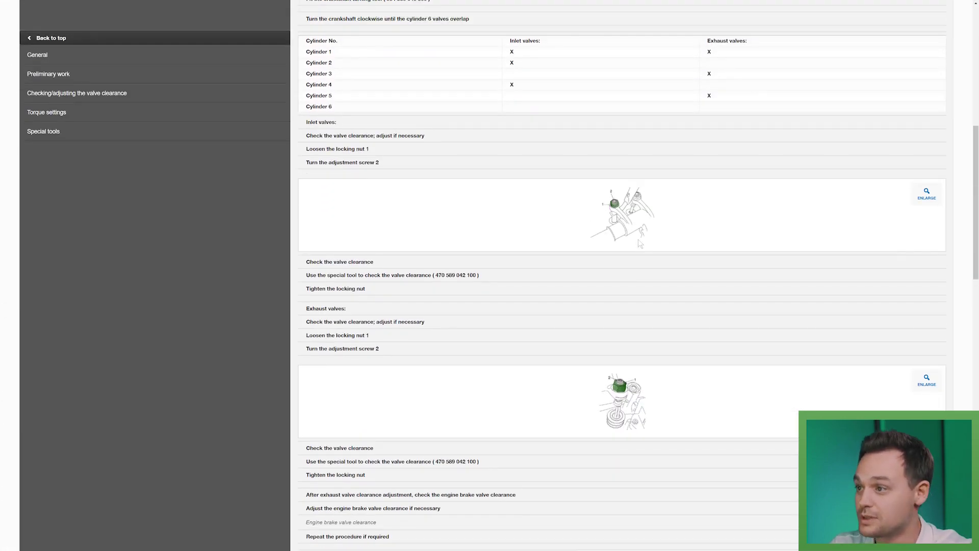
# Leave the valve clearance manual and open the truck's Technical Drawings.
pyautogui.click(61, 63)
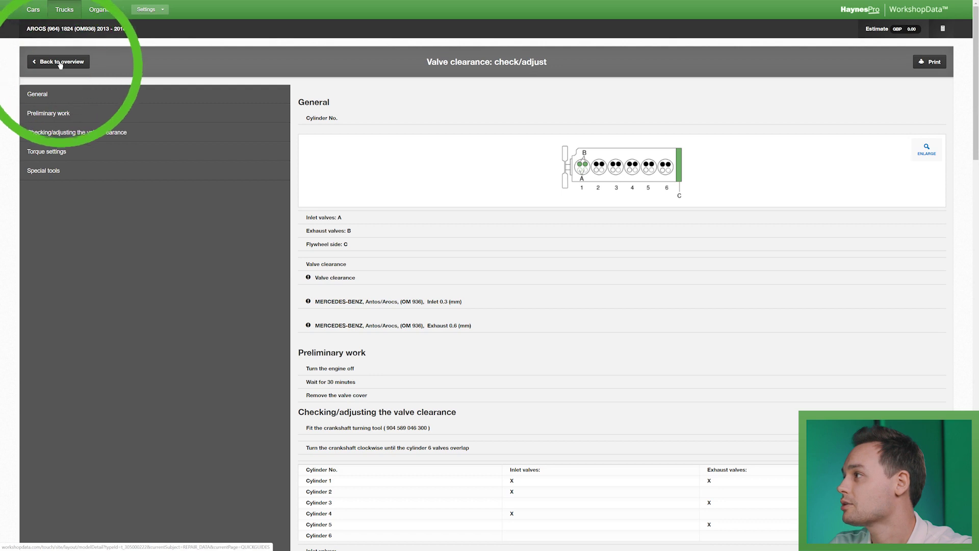
pyautogui.click(466, 176)
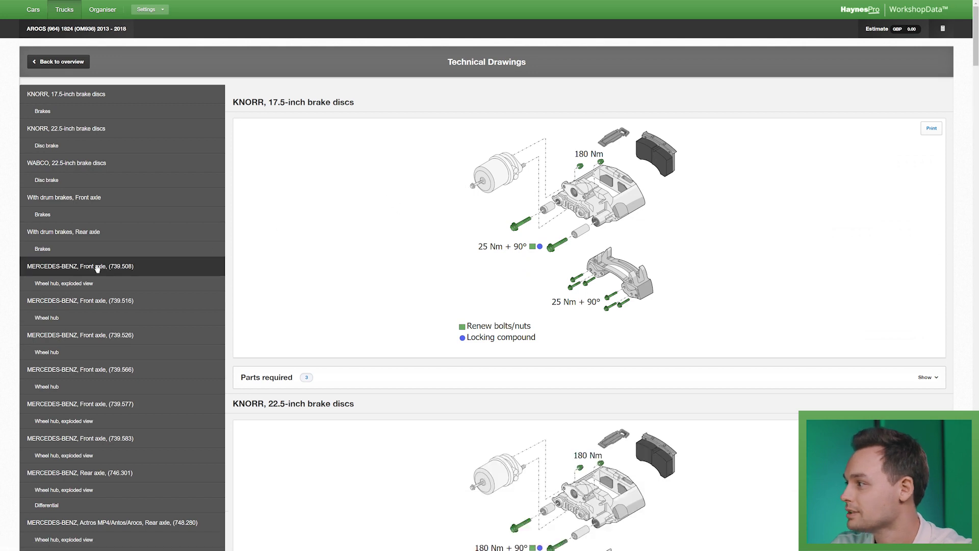
# View the Mercedes-Benz front axle (739.508) drawing in the Technical Drawings list.
pyautogui.click(88, 267)
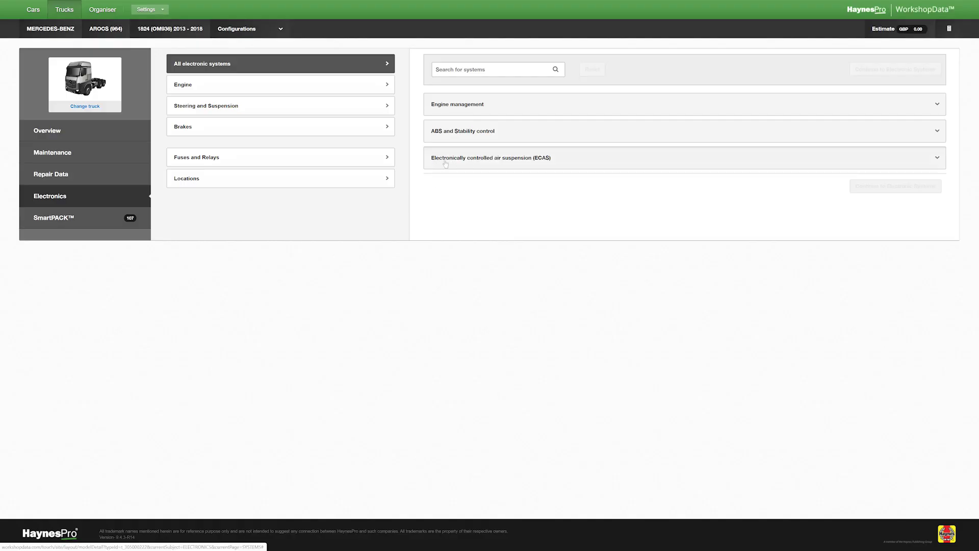
# Select the ECAS levelling device (2 sensors) for rear and front air suspension and continue to its electronic systems.
pyautogui.click(445, 163)
pyautogui.click(895, 207)
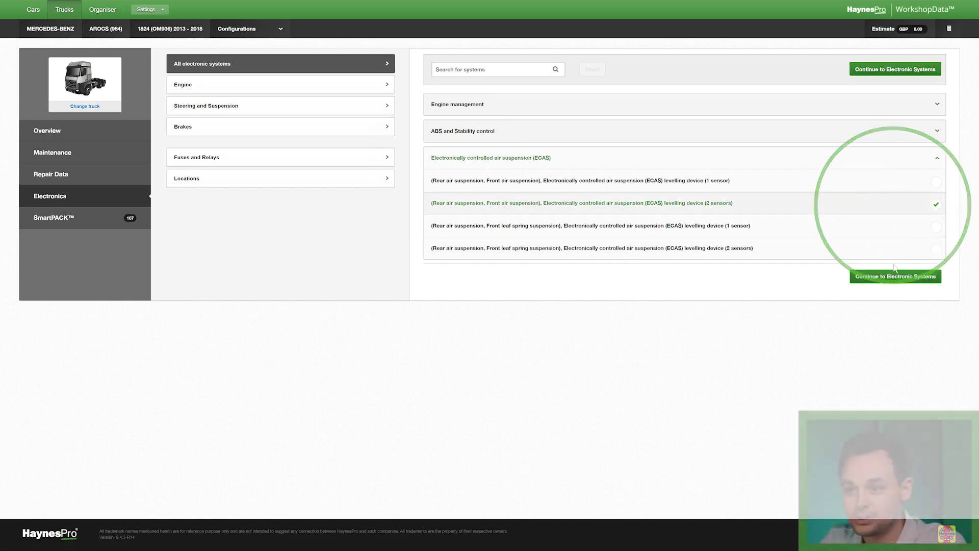
pyautogui.click(895, 276)
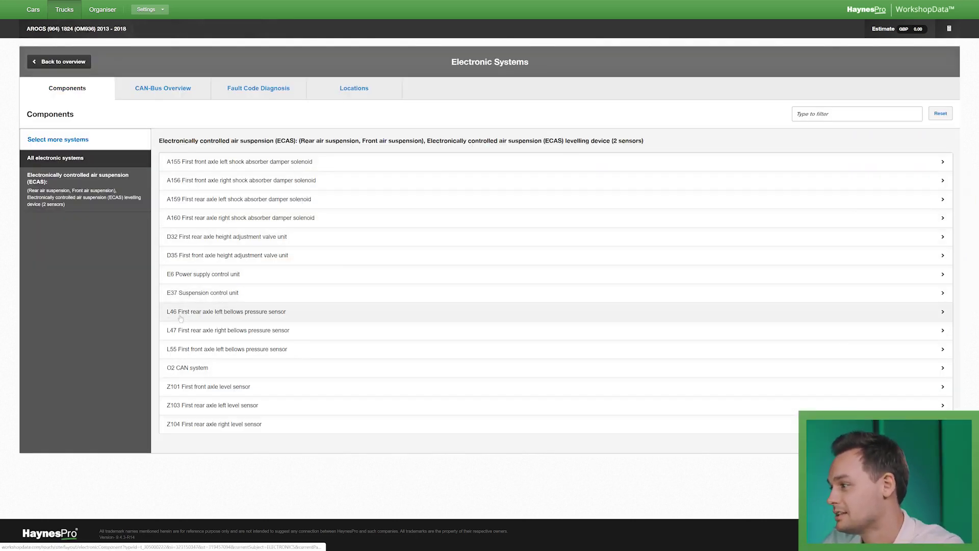
# Open component L46, First rear axle left bellows pressure sensor, check its location on the chassis and return to its wiring diagram.
pyautogui.click(221, 313)
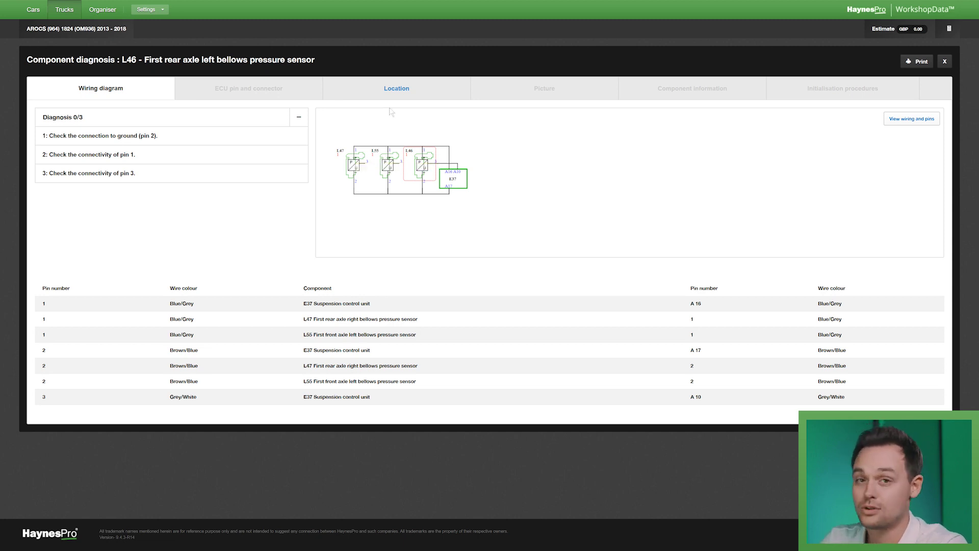
pyautogui.click(388, 94)
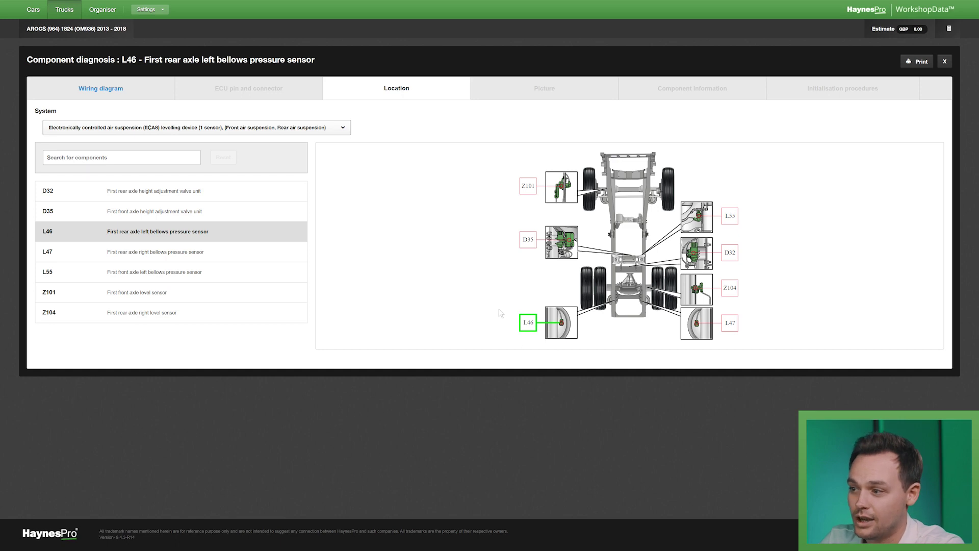
pyautogui.click(118, 89)
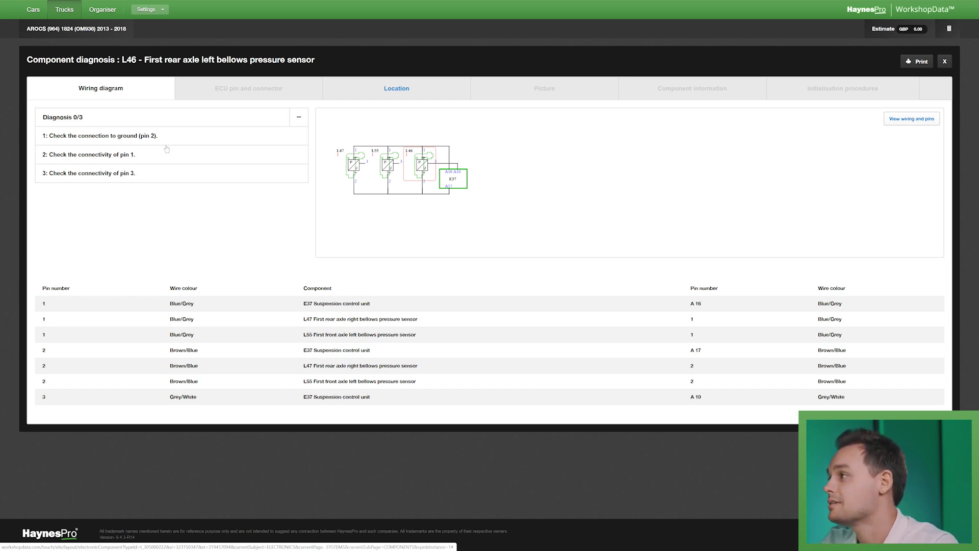
# Work through L46's pin 2 ground check, answering No for pin 2 and Yes for pin A 17, and return to the electronics overview.
pyautogui.click(118, 144)
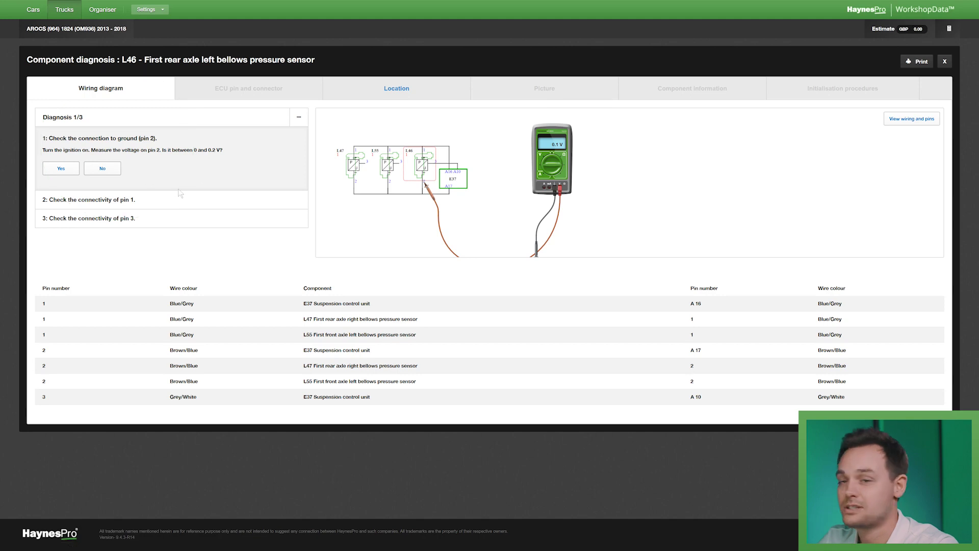
pyautogui.click(100, 173)
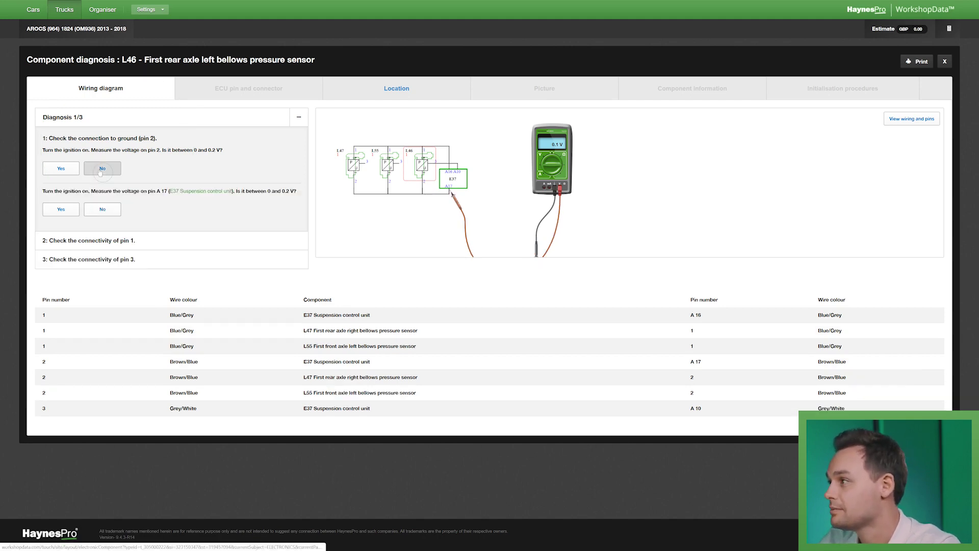
pyautogui.click(59, 210)
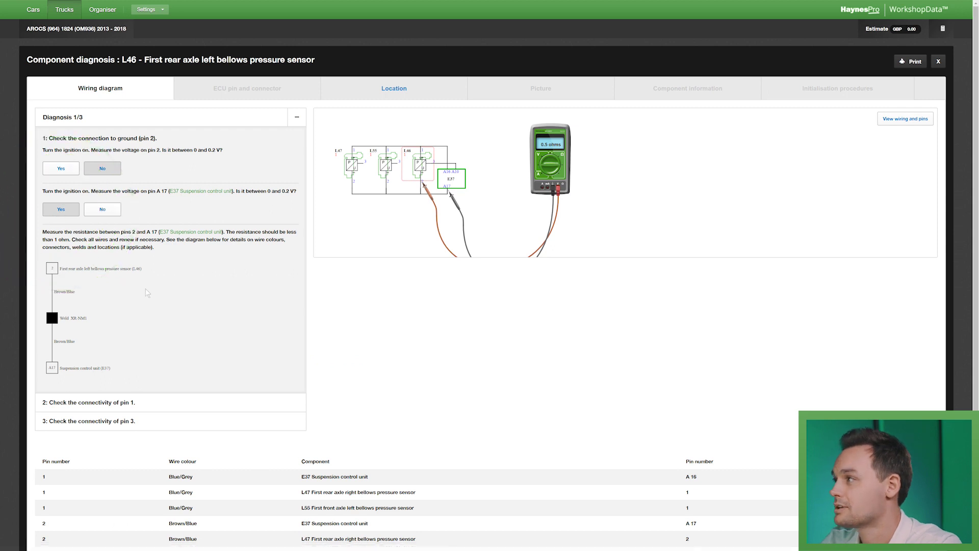
pyautogui.click(938, 62)
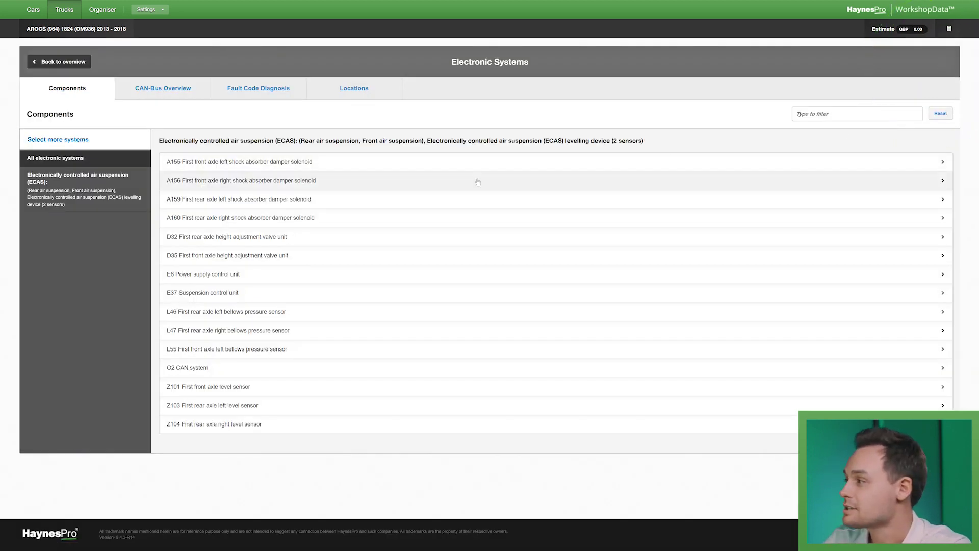
pyautogui.click(56, 61)
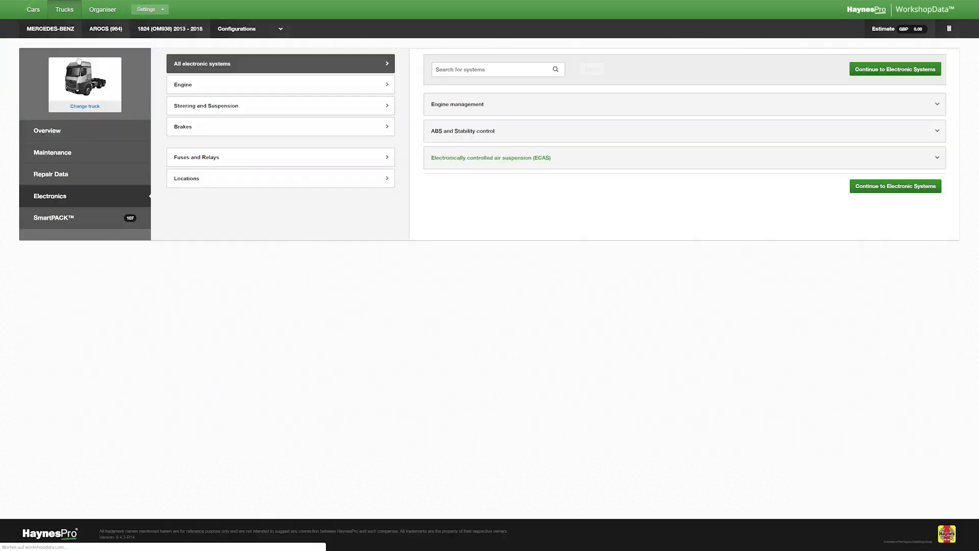
# Open the truck's SmartPACK and look through its recall data and Technical Service Bulletins.
pyautogui.click(60, 219)
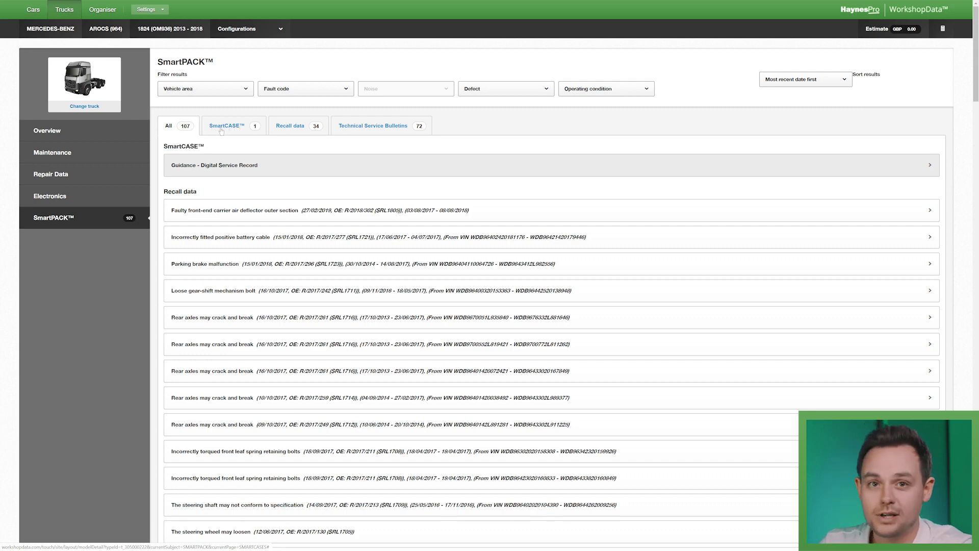
pyautogui.click(284, 131)
pyautogui.click(357, 131)
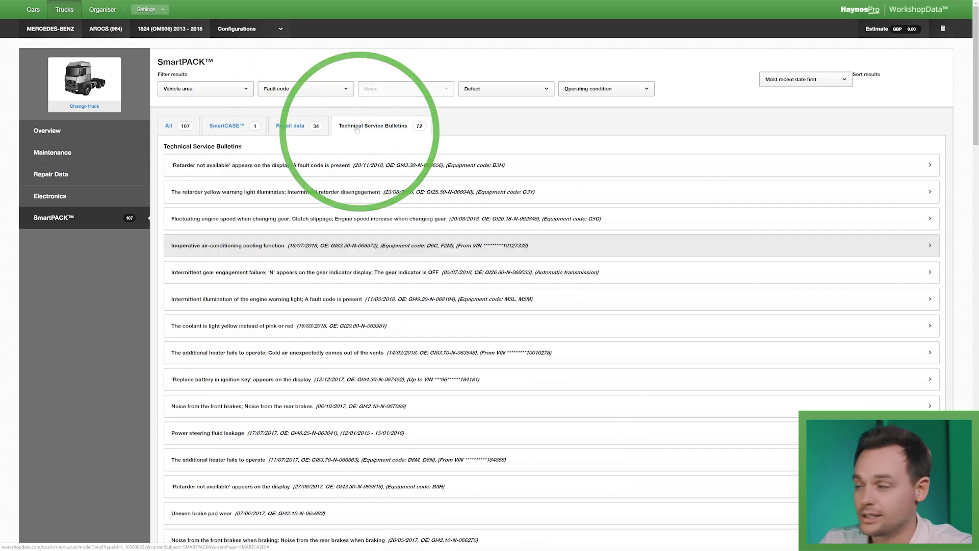
# Read the "Inoperative air-conditioning cooling function" bulletin, enlarge its bolt illustration, and return to the bulletin list.
pyautogui.click(211, 250)
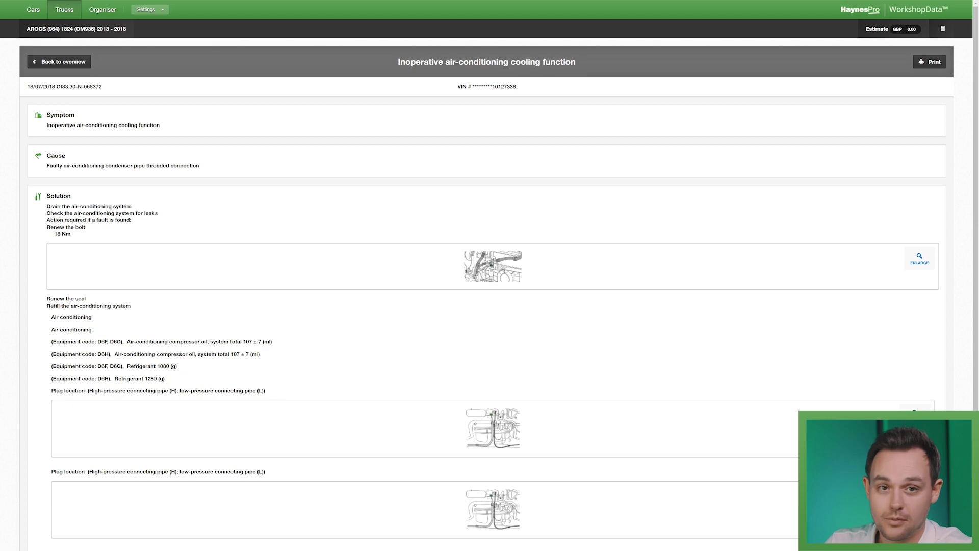
pyautogui.click(492, 265)
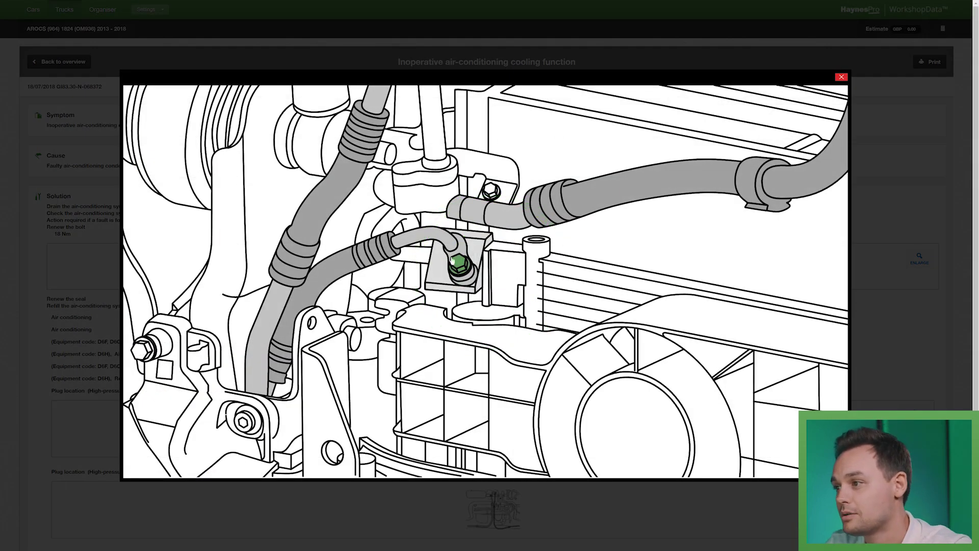
pyautogui.click(842, 77)
pyautogui.click(51, 61)
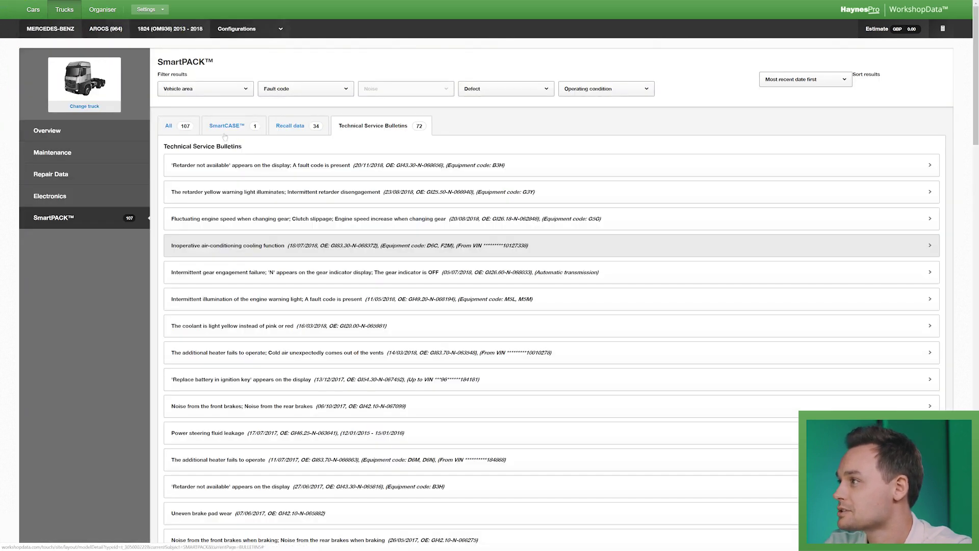
# Open the "Guidance - Digital Service Record" case from the truck's SmartCASE list.
pyautogui.click(224, 126)
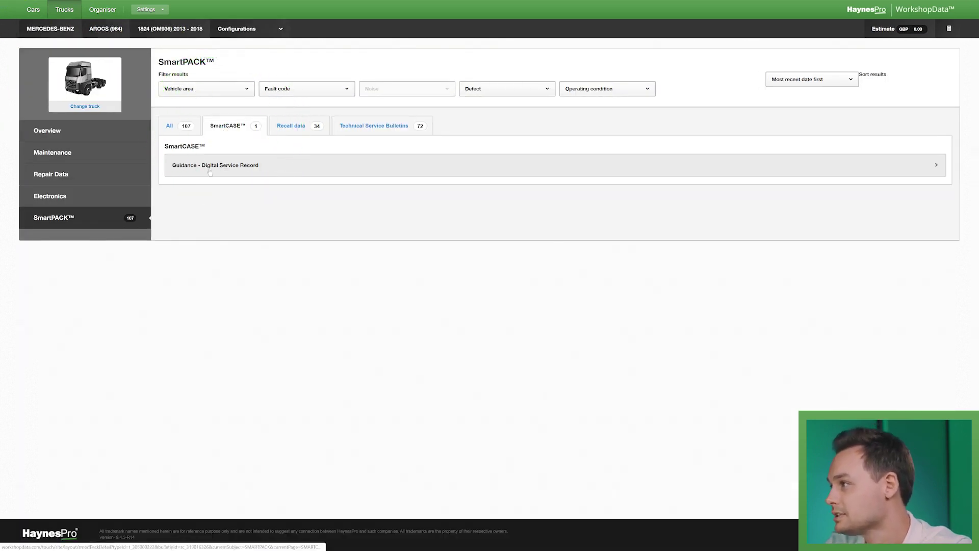
pyautogui.click(232, 170)
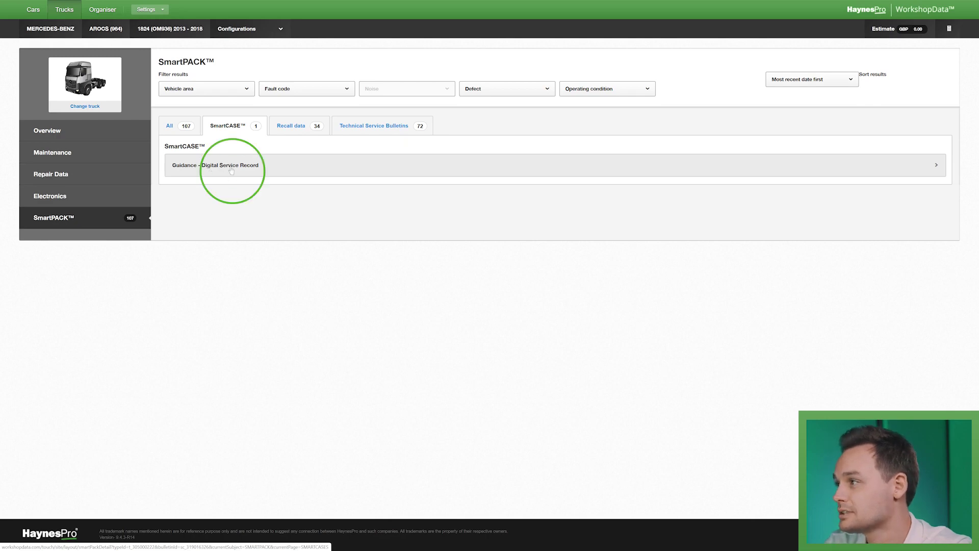
pyautogui.click(497, 197)
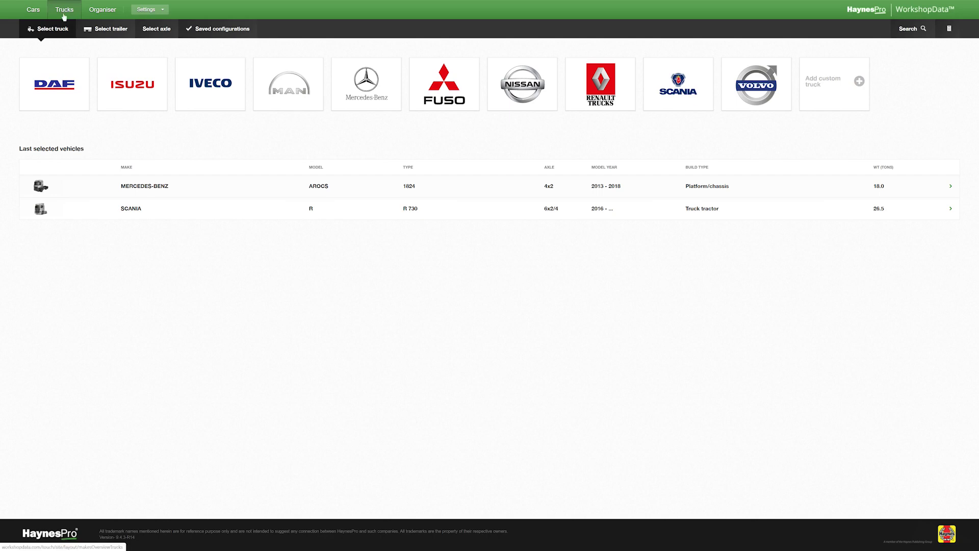
# Select a KRONE flatbed trailer with the BPW air suspension trailer axle (ALU, SLU, OT) and continue to its overview.
pyautogui.click(98, 34)
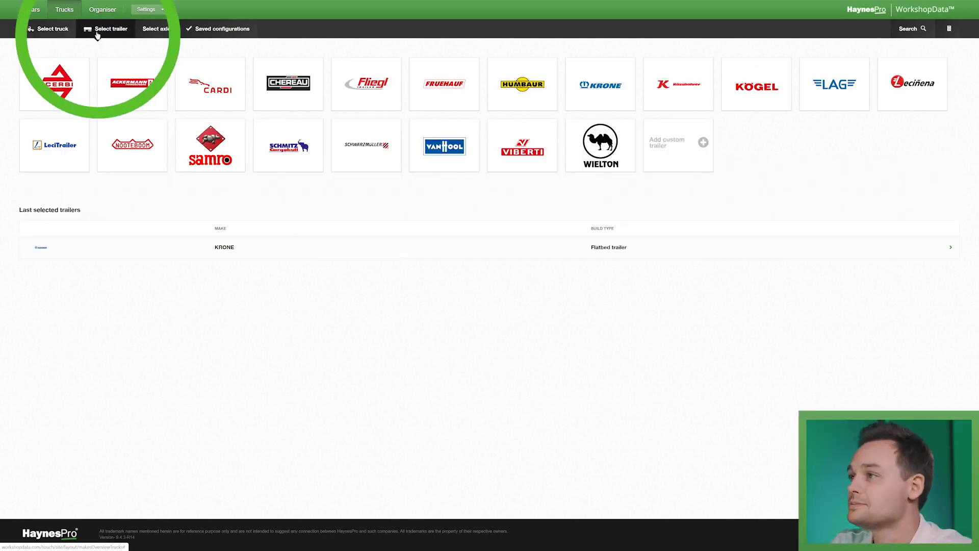
pyautogui.click(611, 94)
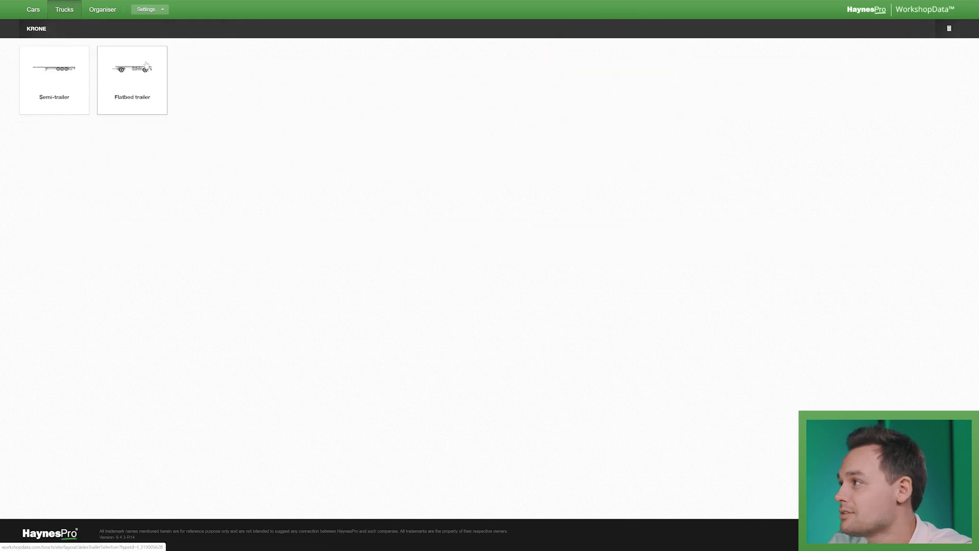
pyautogui.click(145, 65)
pyautogui.click(416, 171)
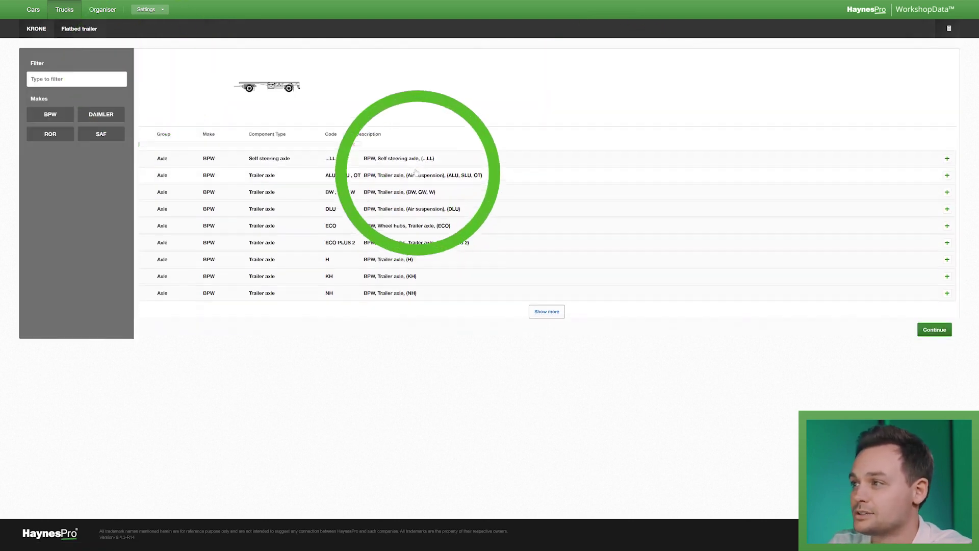
pyautogui.click(921, 342)
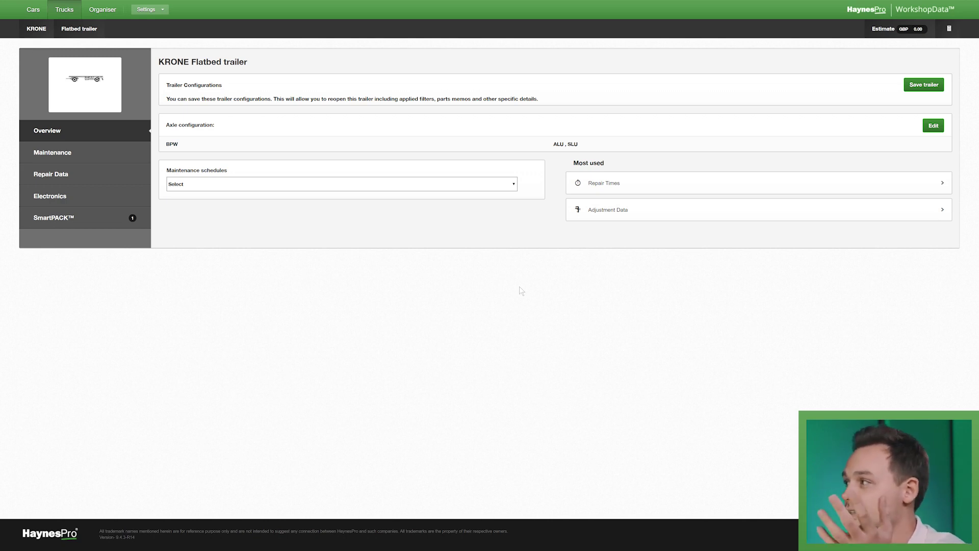
# Open the trailer's "Every 12 months" schedule under standard maintenance for vehicles with disc brakes.
pyautogui.click(86, 152)
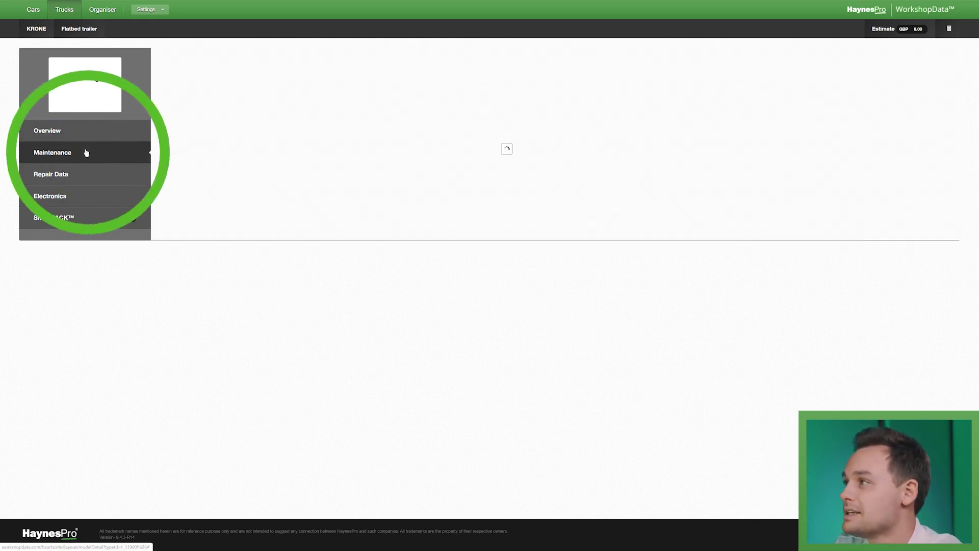
pyautogui.click(469, 93)
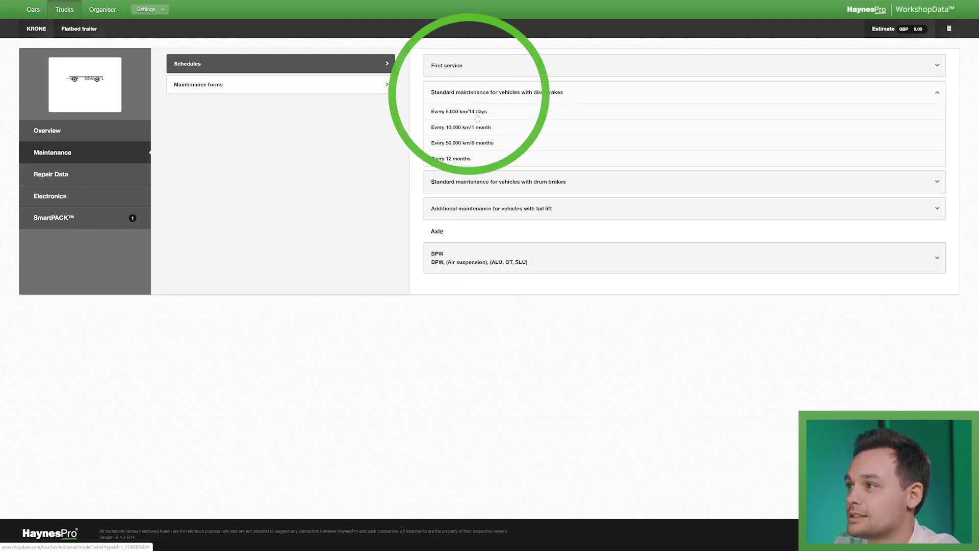
pyautogui.click(849, 162)
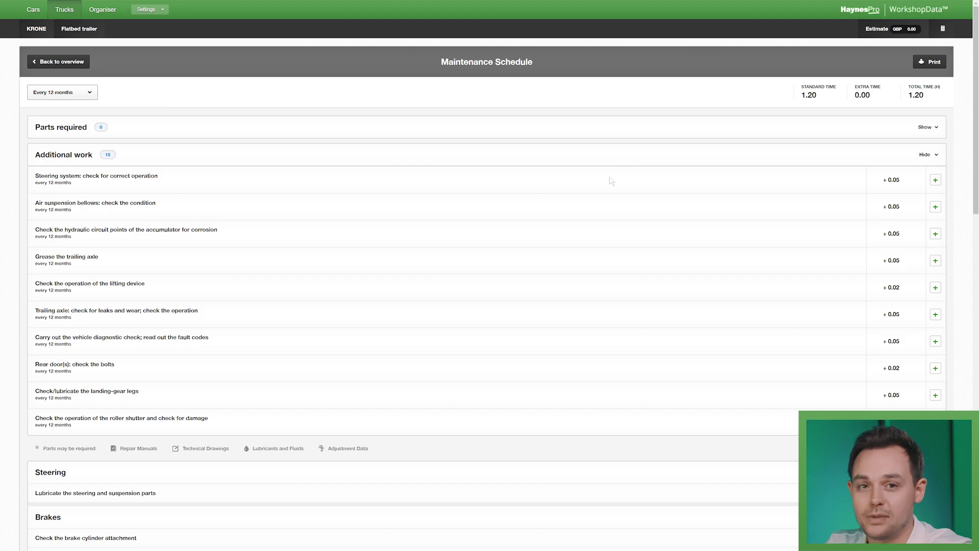
# View the adjustment data for the brake pad thickness check, look over the rest of the schedule and return to the trailer's maintenance overview.
pyautogui.scroll(-7, 587, 183)
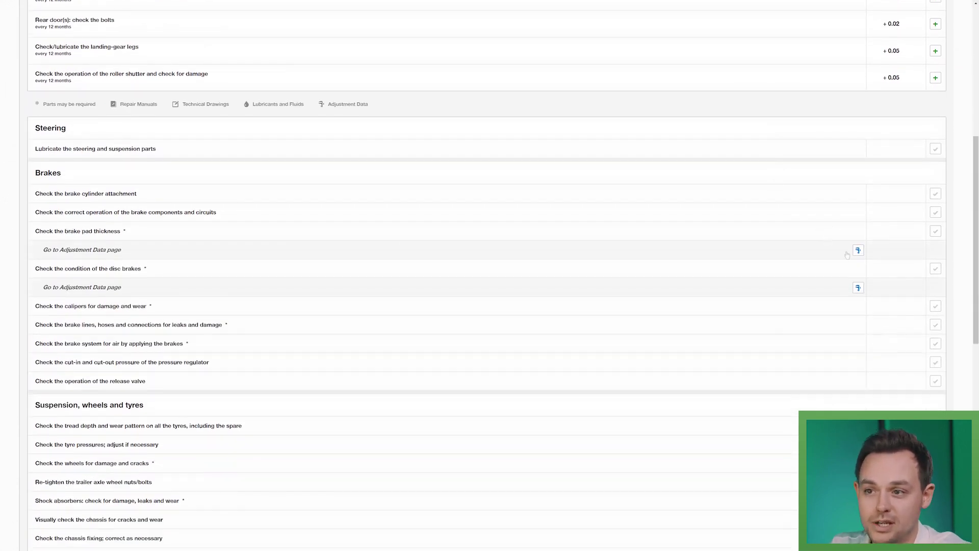
pyautogui.click(858, 251)
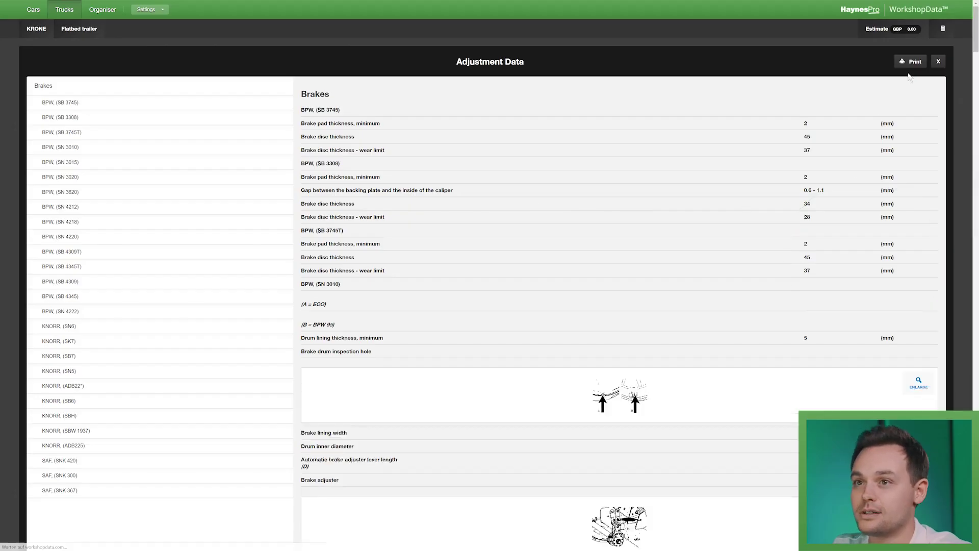
pyautogui.click(937, 62)
pyautogui.scroll(-7, 540, 148)
pyautogui.scroll(7, 540, 148)
pyautogui.click(62, 63)
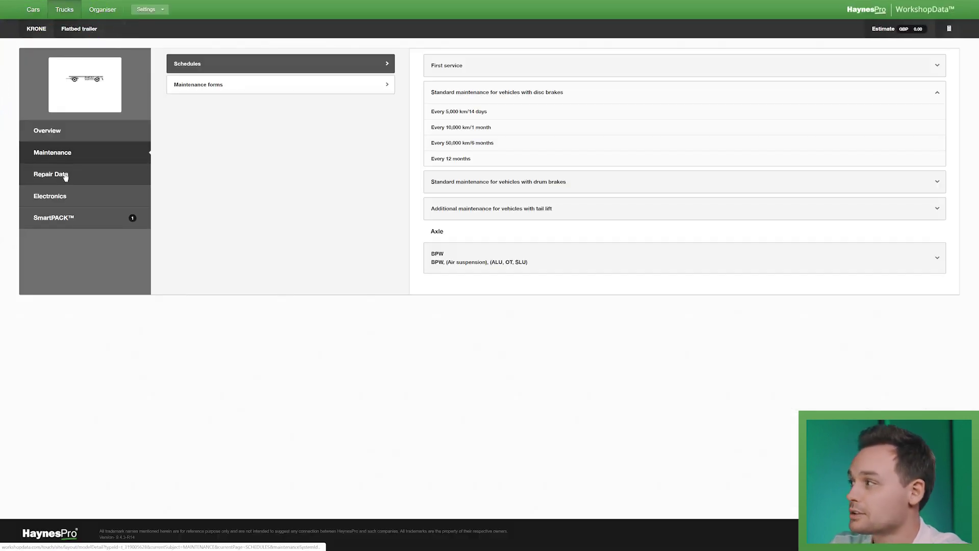
# Look through the trailer's Repair Data, Electronics and SmartPACK sections.
pyautogui.click(66, 176)
pyautogui.click(64, 199)
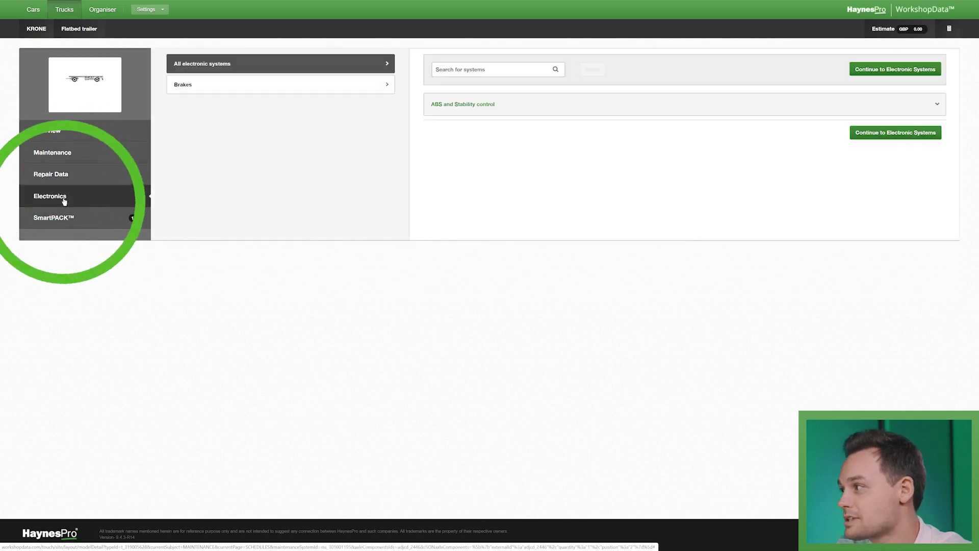
pyautogui.click(65, 218)
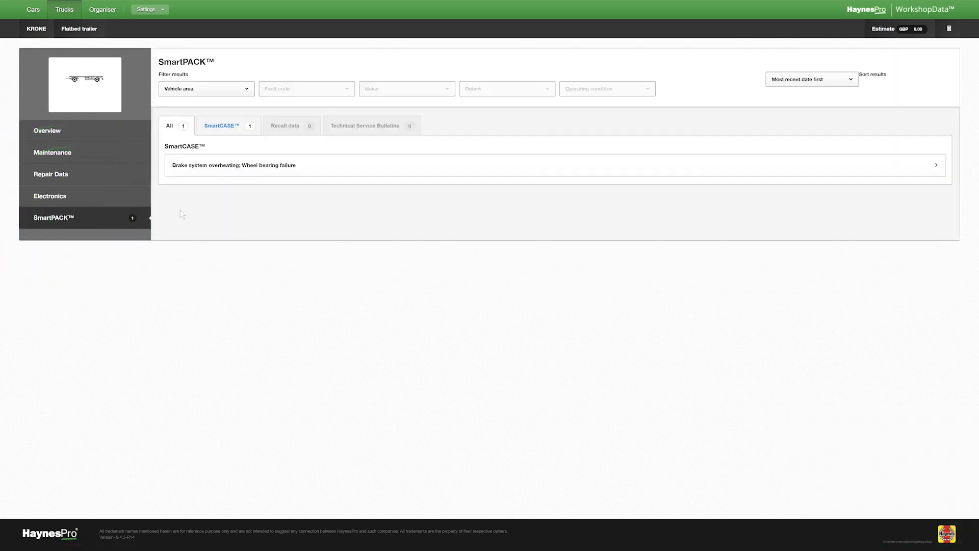